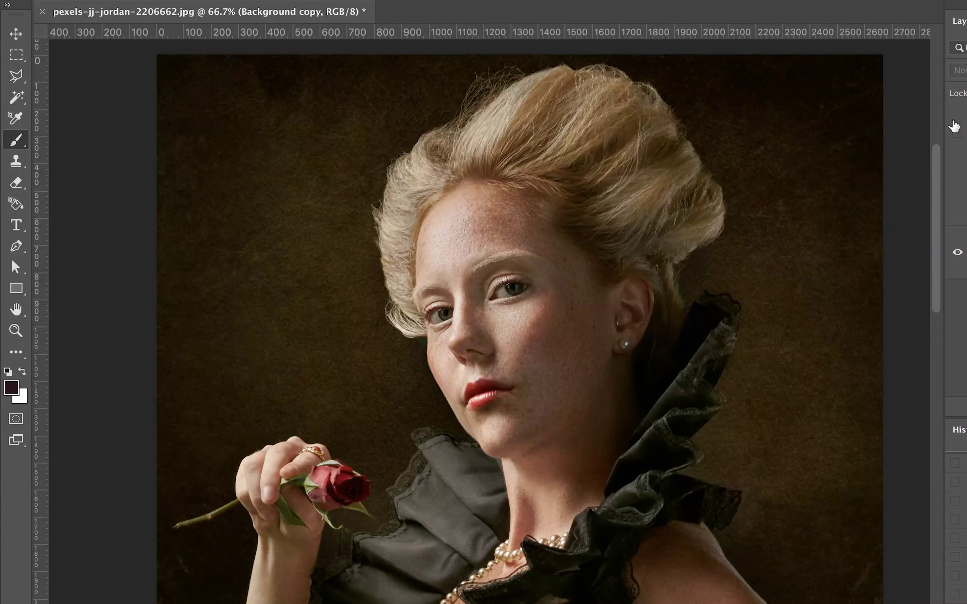
- Zoom in on the skin and toggle the retouched Background copy layer to compare before/after
click(955, 128)
key(ctrl+plus)
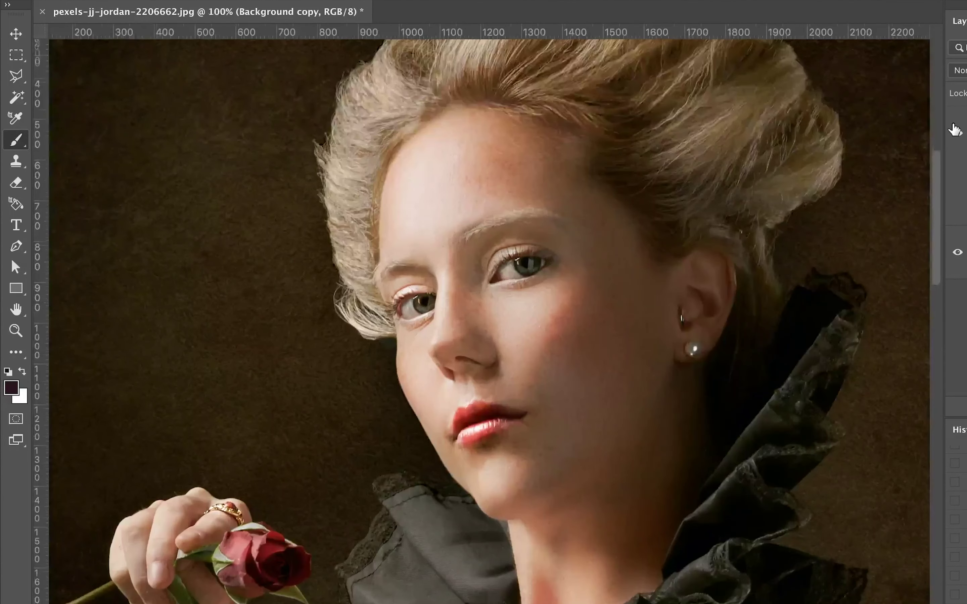
key(ctrl+plus)
click(954, 129)
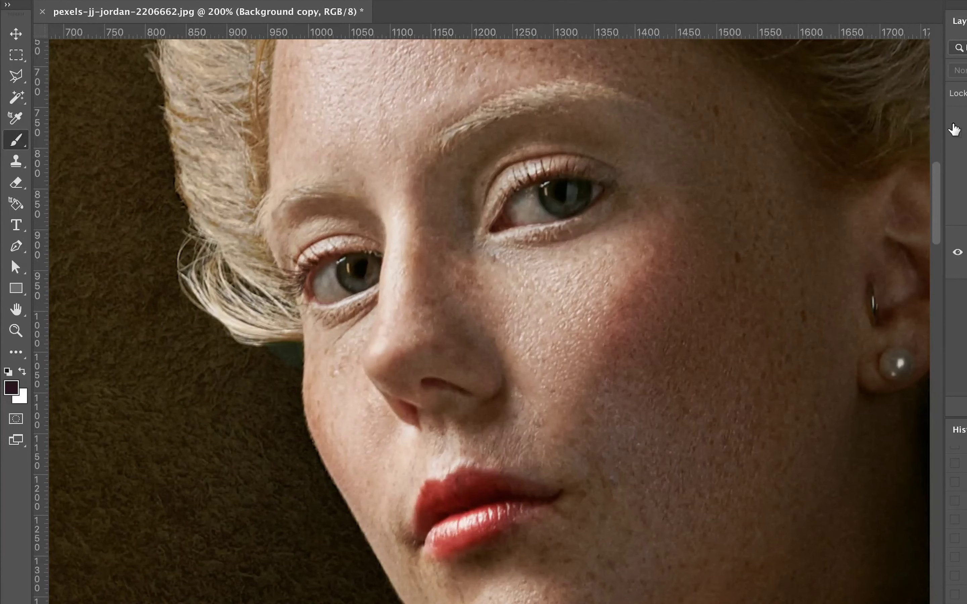
click(954, 129)
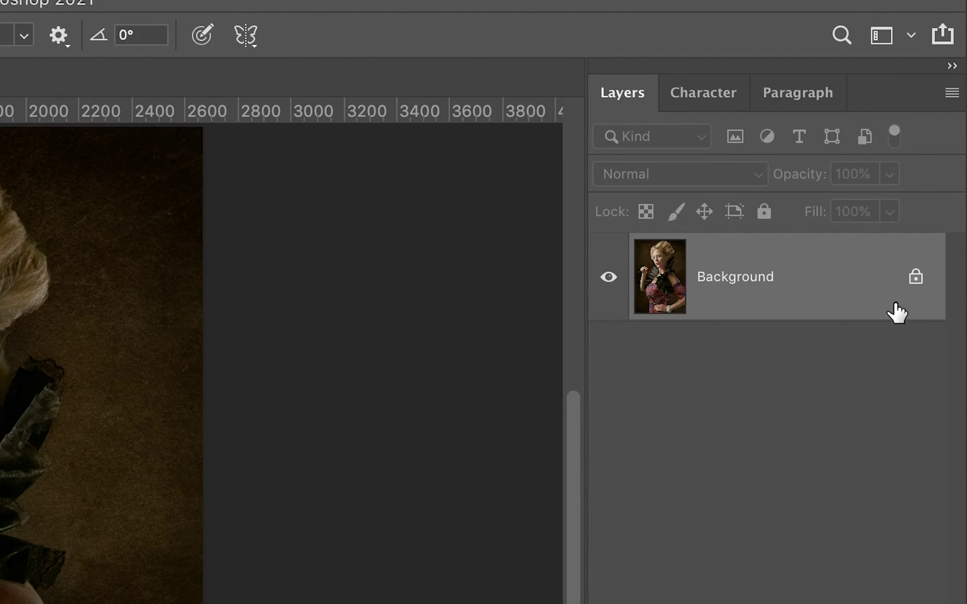
- Duplicate the Background layer as Background copy
right_click(813, 279)
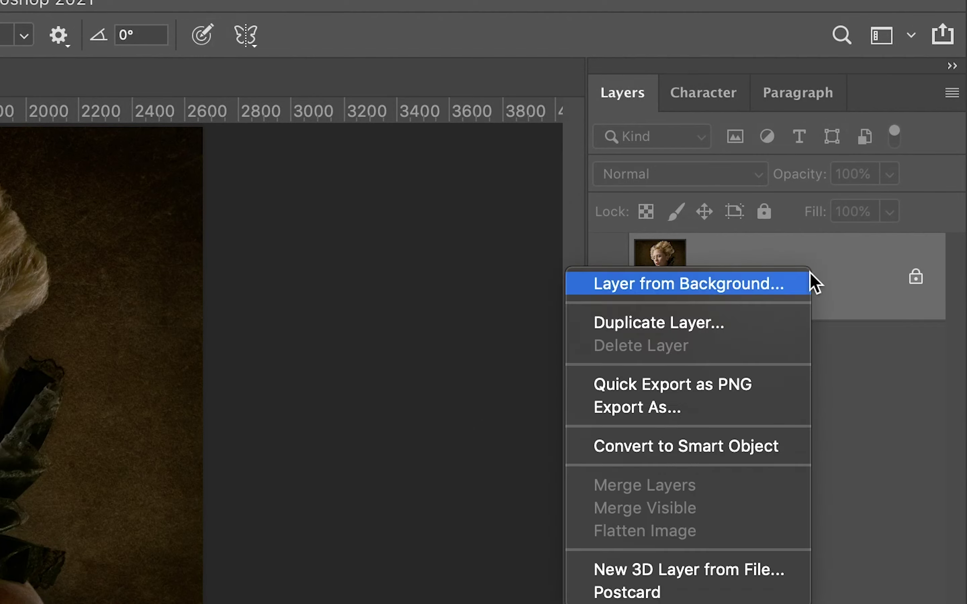
click(652, 330)
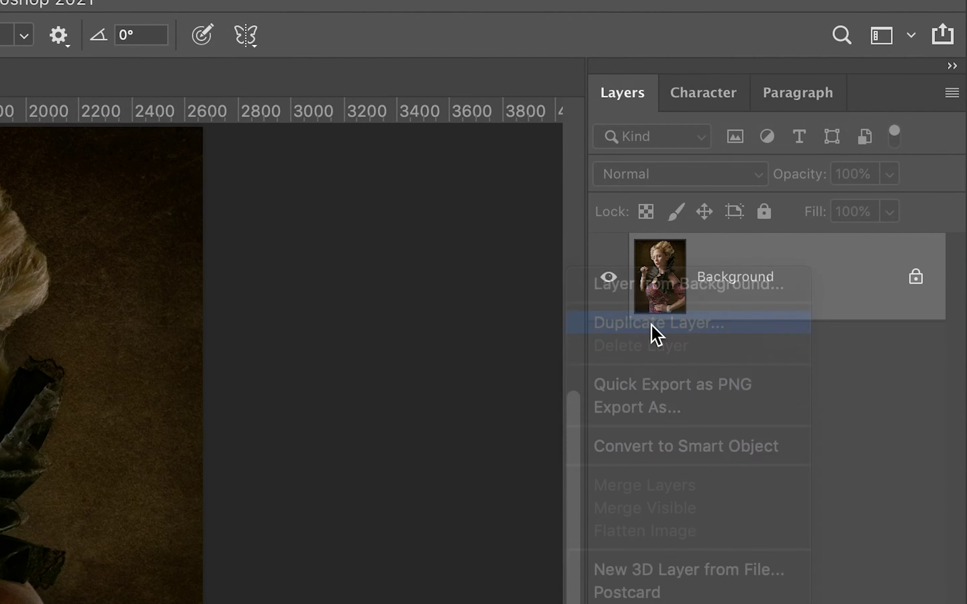
click(511, 273)
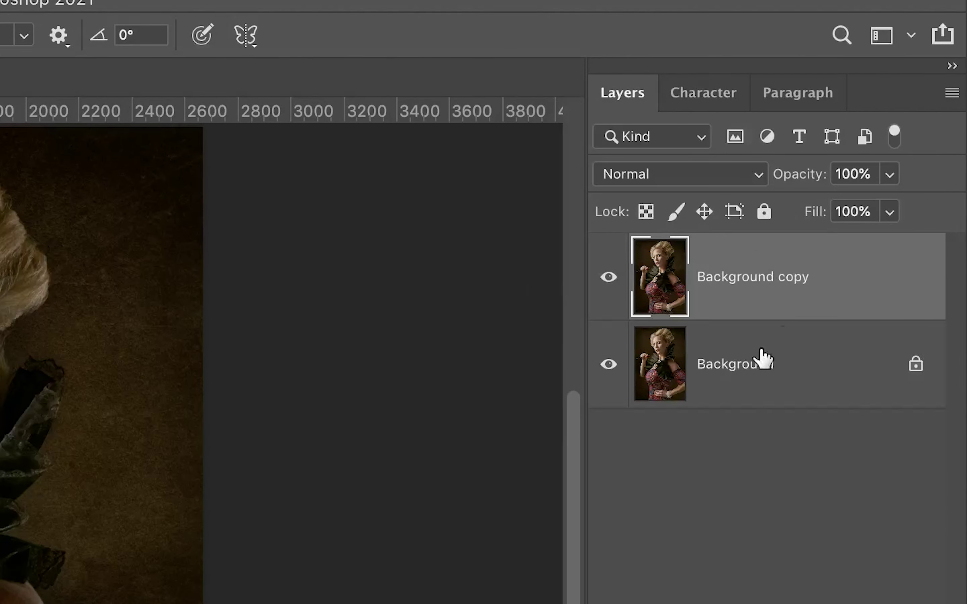
- Convert Background copy to a smart object and zoom in on the face
right_click(805, 280)
click(540, 354)
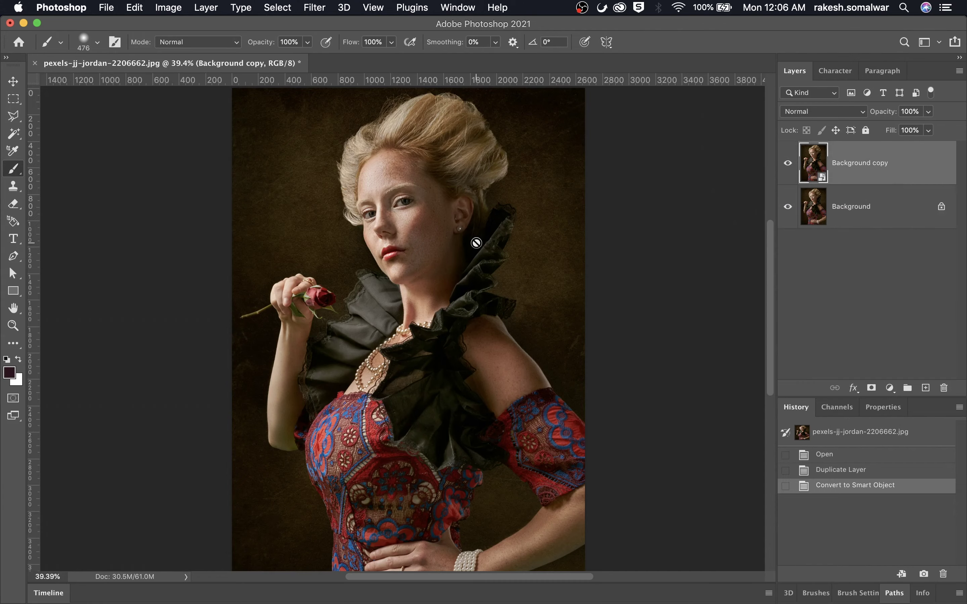
drag(421, 224, 494, 310)
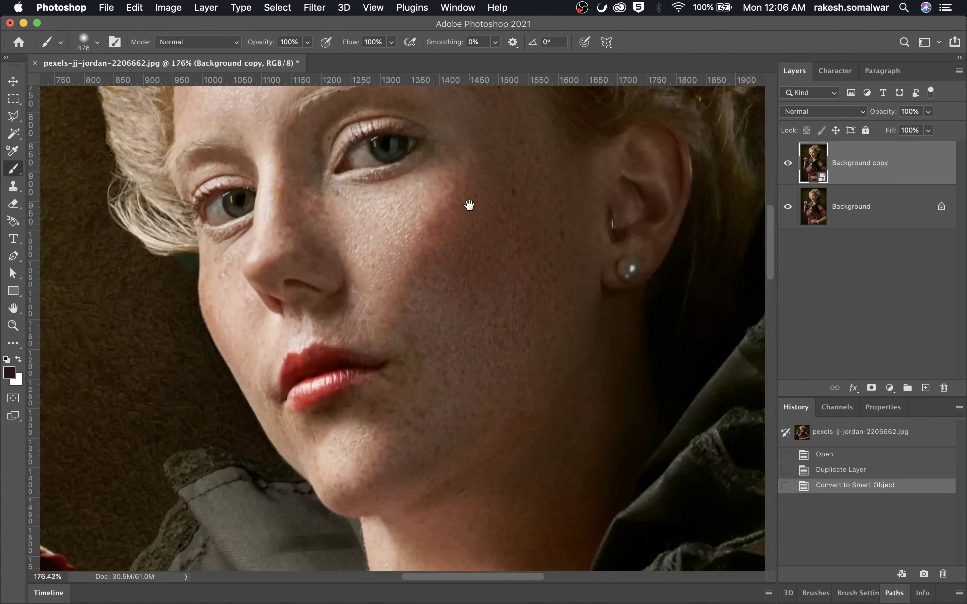
mouse_move(469, 205)
mouse_down()
mouse_move(494, 367)
mouse_move(502, 328)
mouse_up()
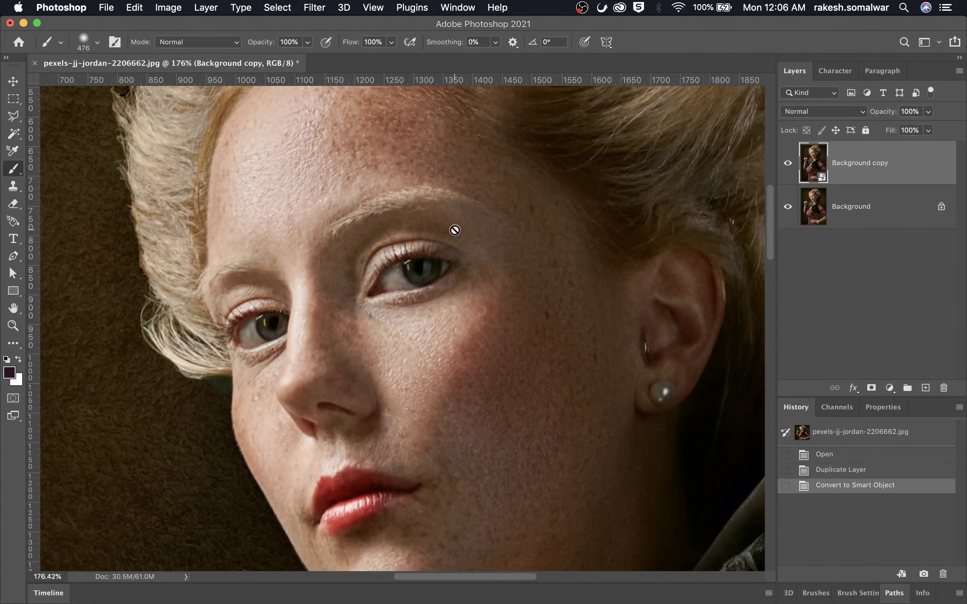
click(304, 7)
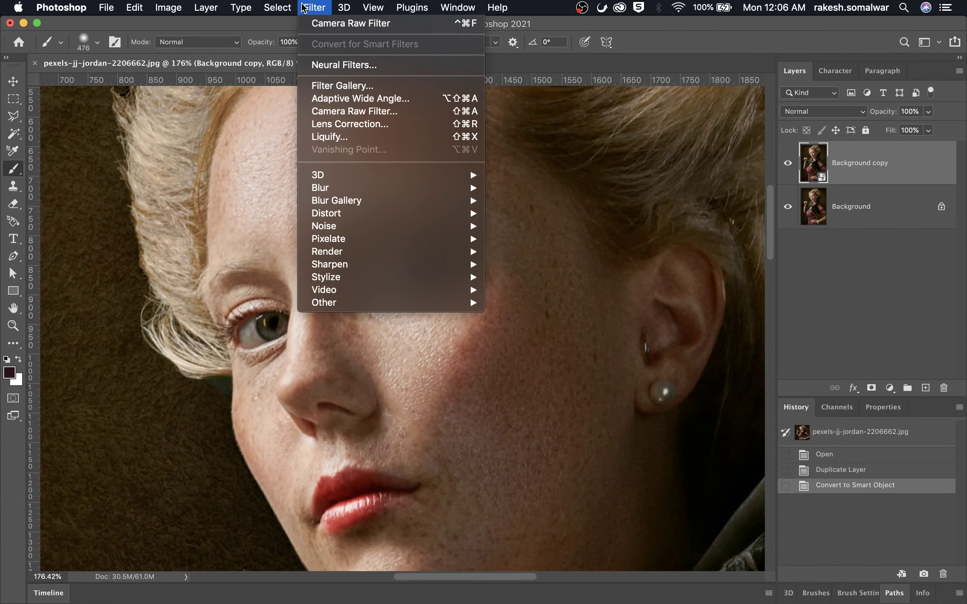
- Apply Camera Raw Filter to the smart object, checking the eye at 200% then returning to 100%
click(367, 111)
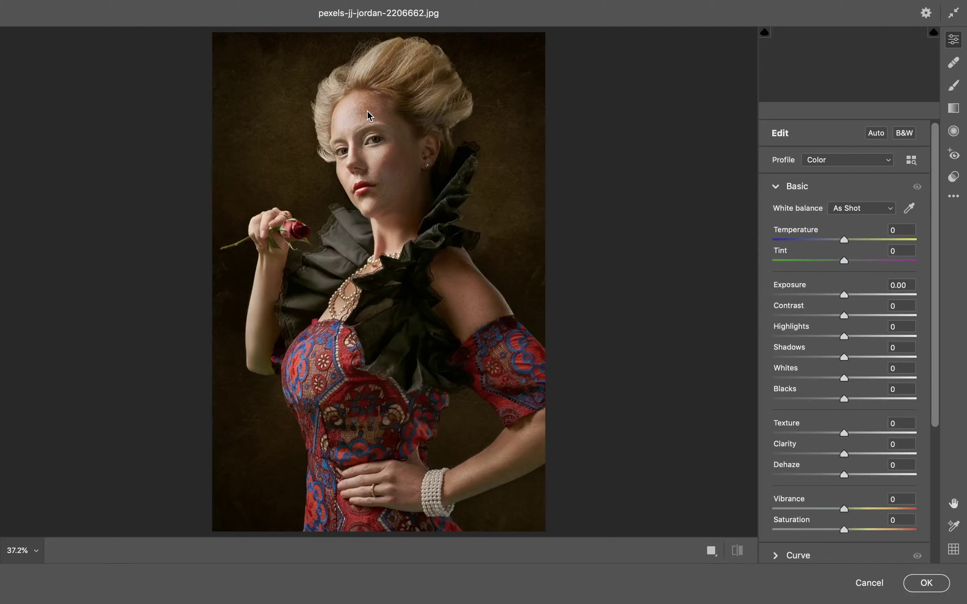
click(355, 141)
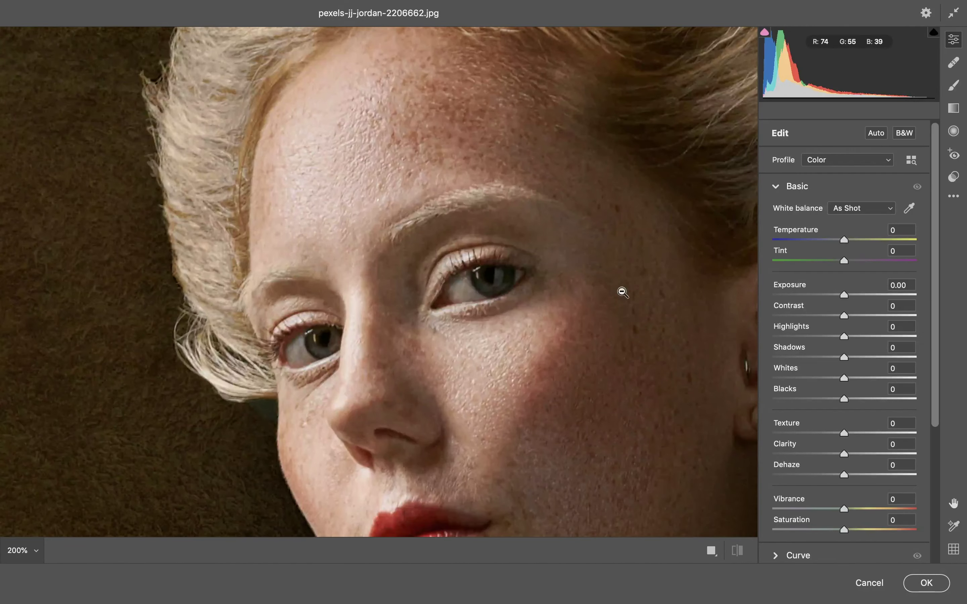
key(super+minus)
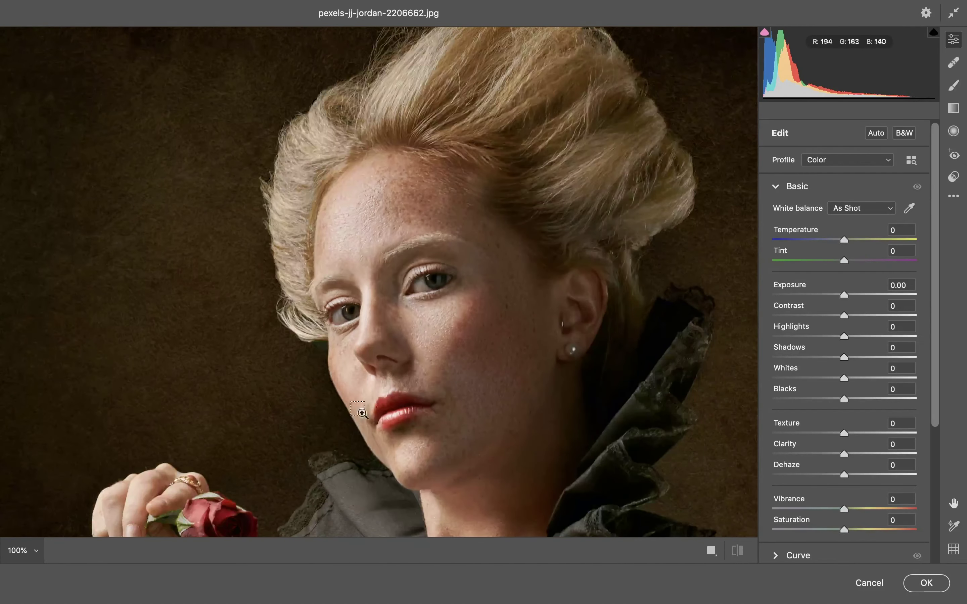
scroll(447, 307, down, 5)
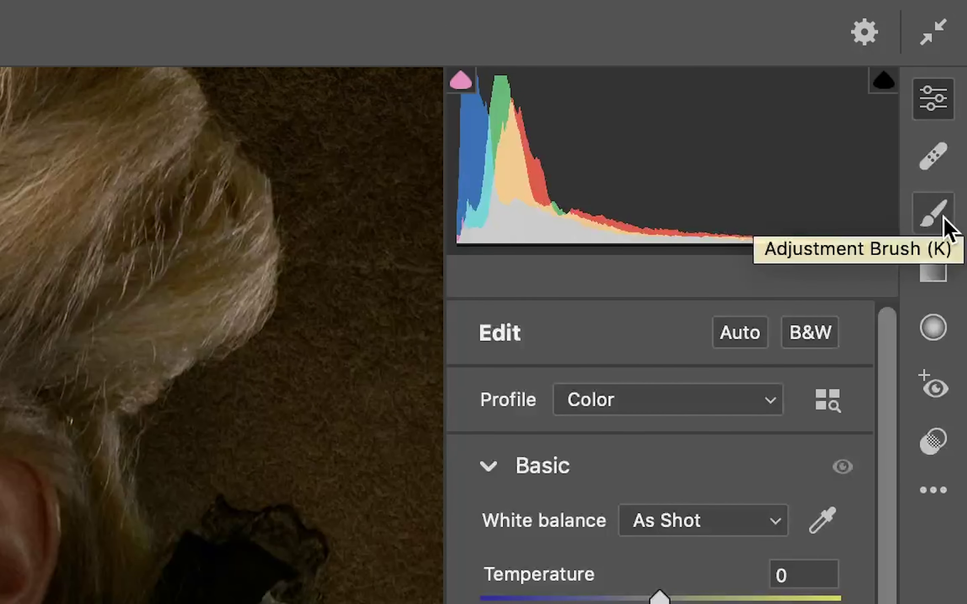
- Select the Adjustment Brush and reset its local correction settings
click(948, 230)
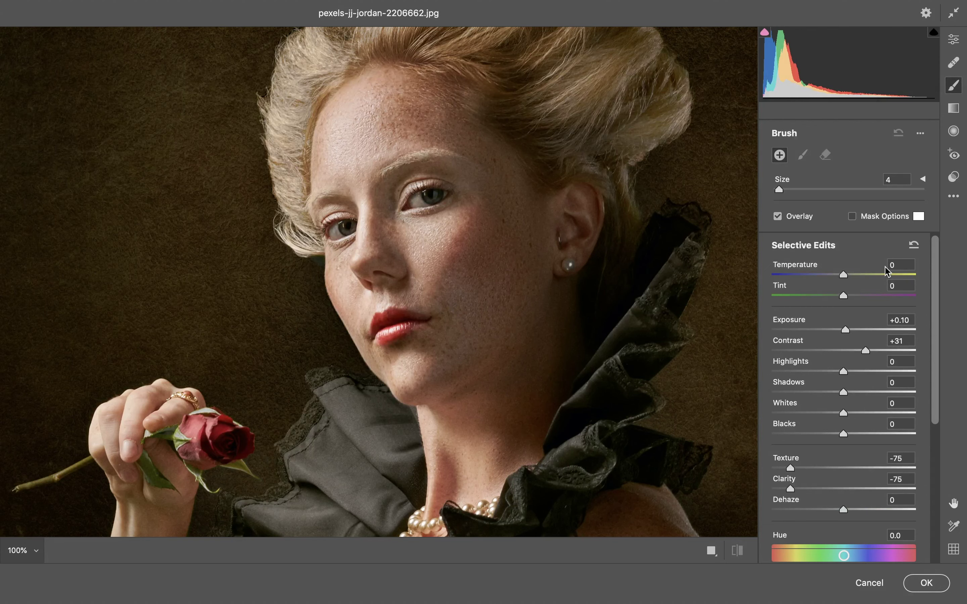
drag(938, 263, 943, 354)
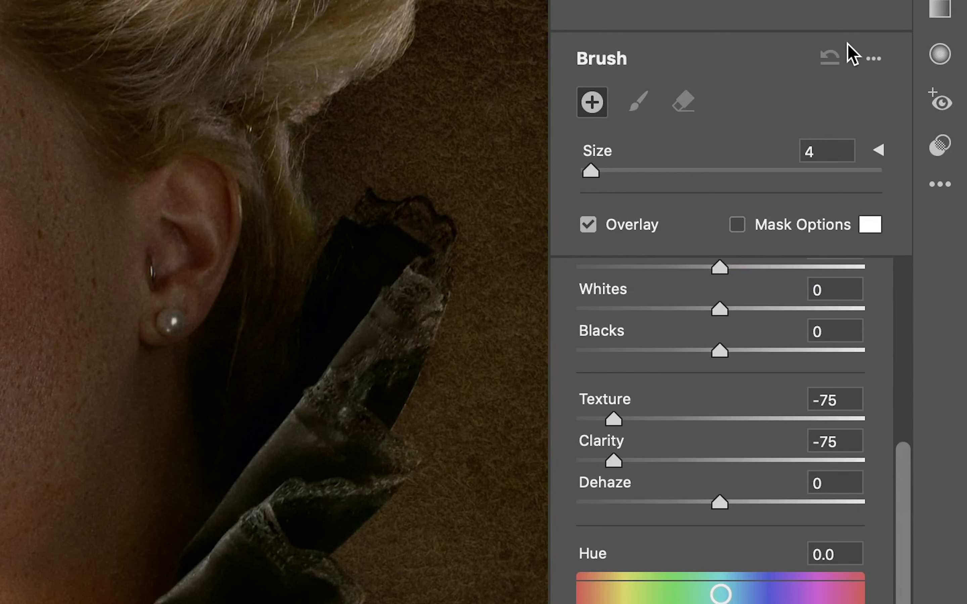
click(920, 133)
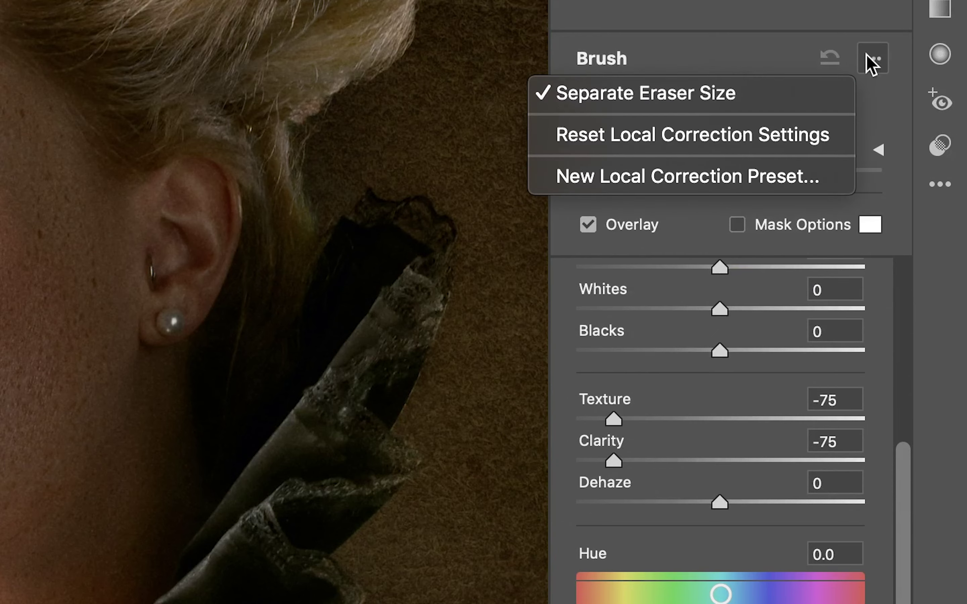
click(581, 146)
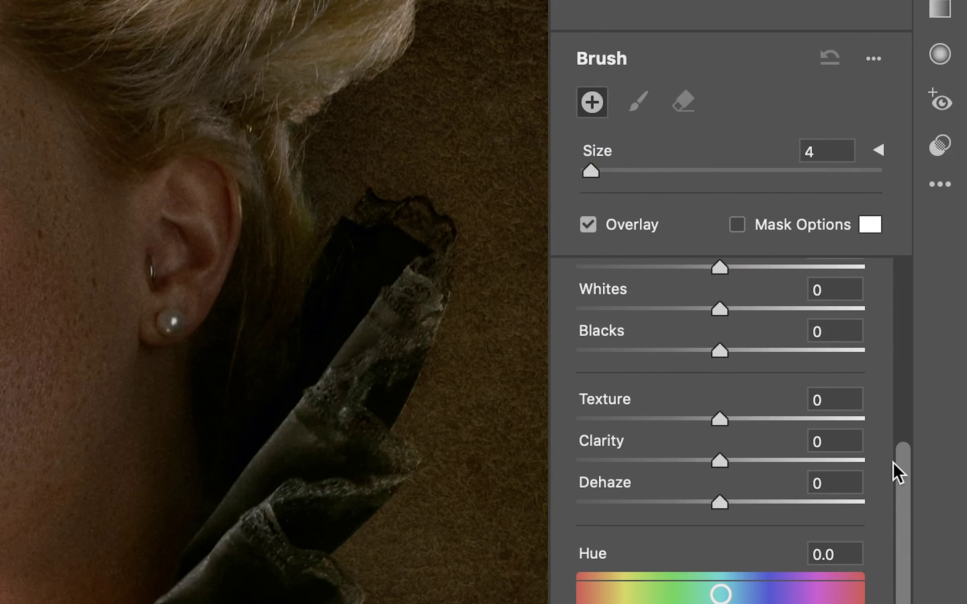
- Set Texture and Clarity to -75 and start brushing on the forehead
drag(910, 500, 914, 384)
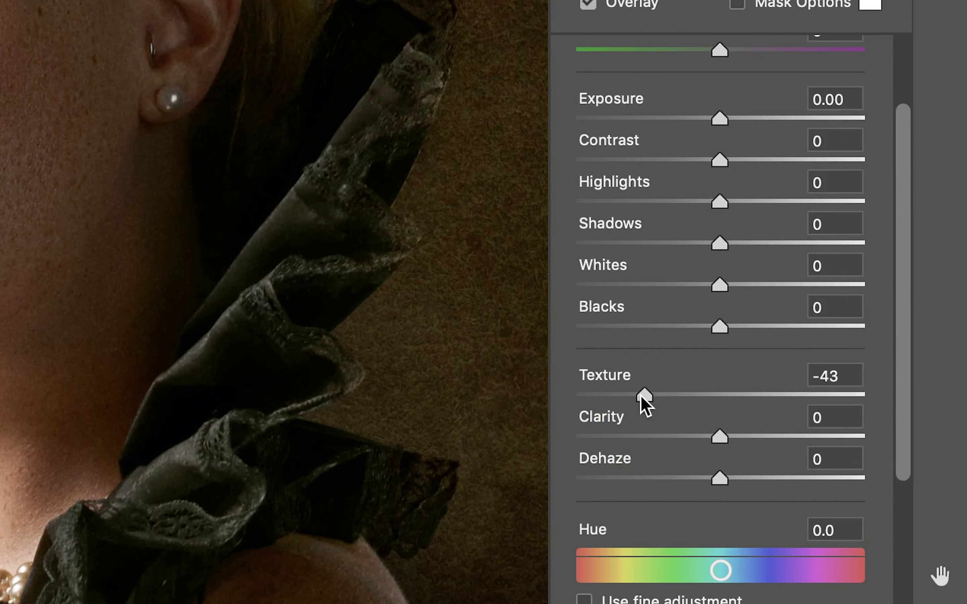
click(610, 404)
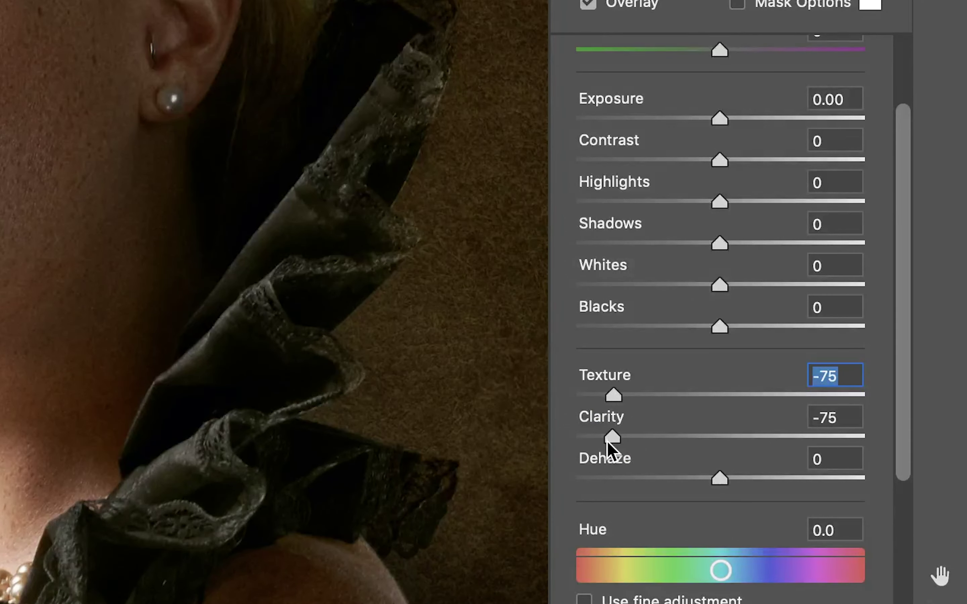
click(607, 440)
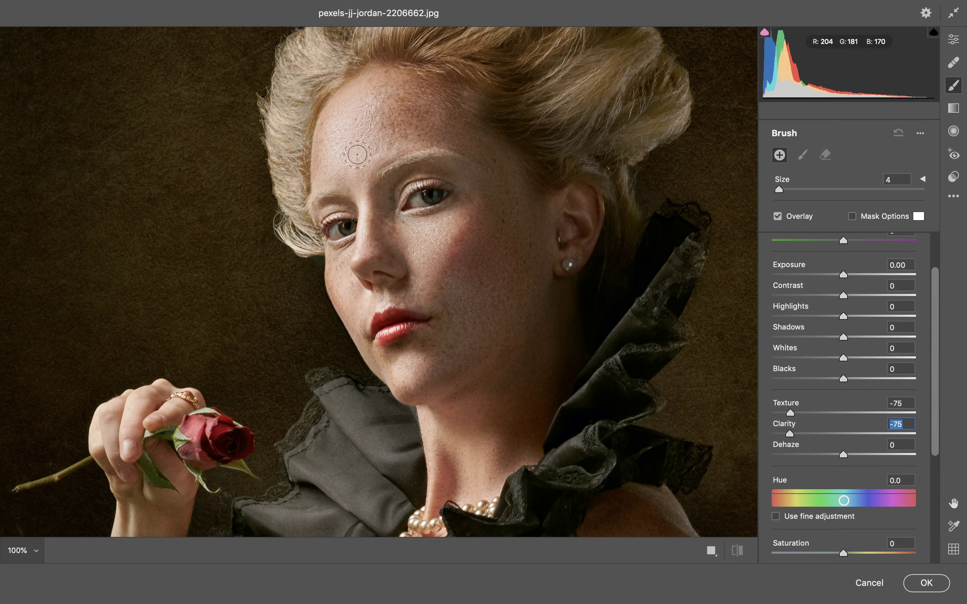
drag(351, 149, 389, 188)
- Zoom to 200%, enlarge the brush, and smooth the skin across the forehead
click(362, 152)
key(space)
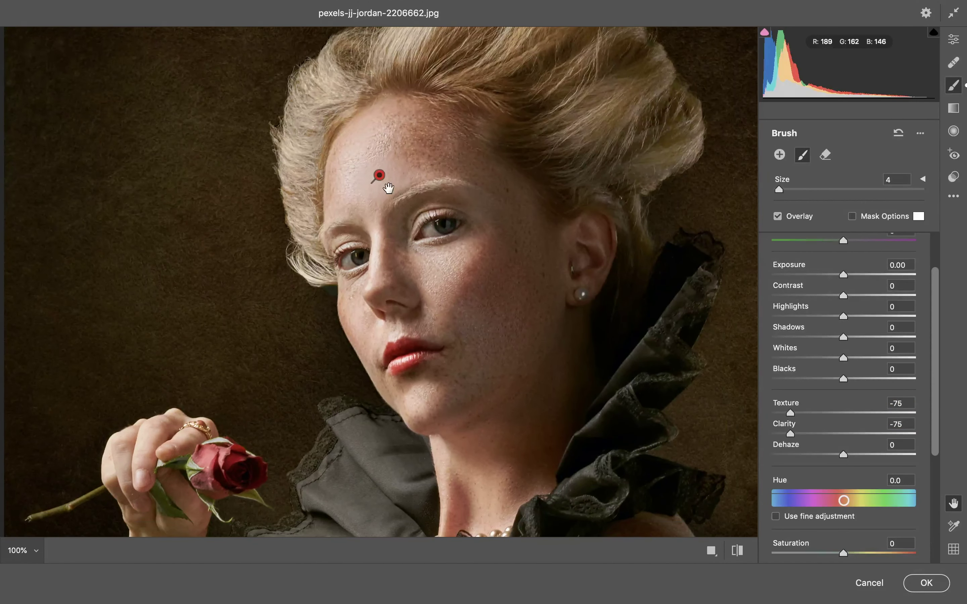
key(super+plus)
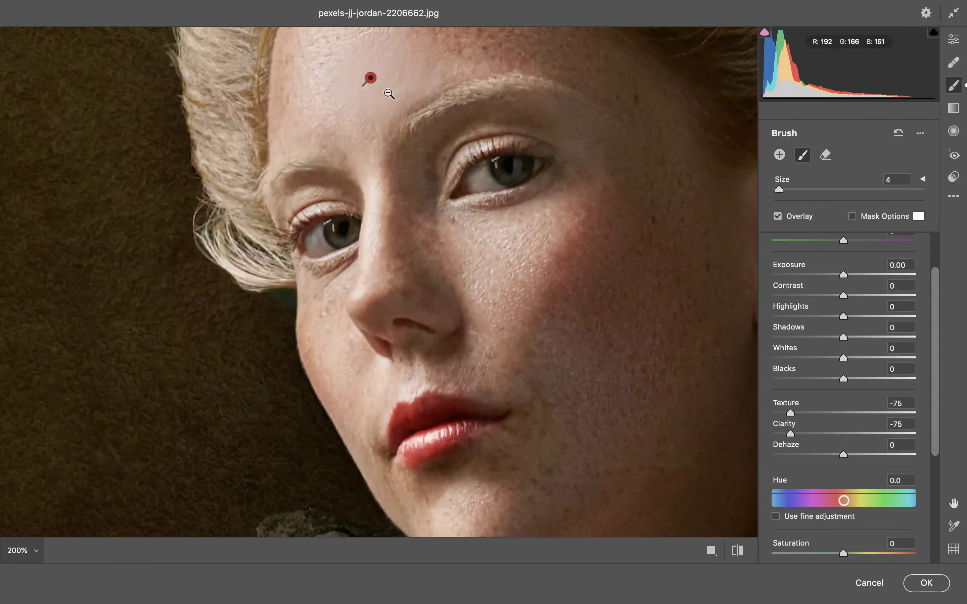
key(space)
drag(499, 163, 373, 358)
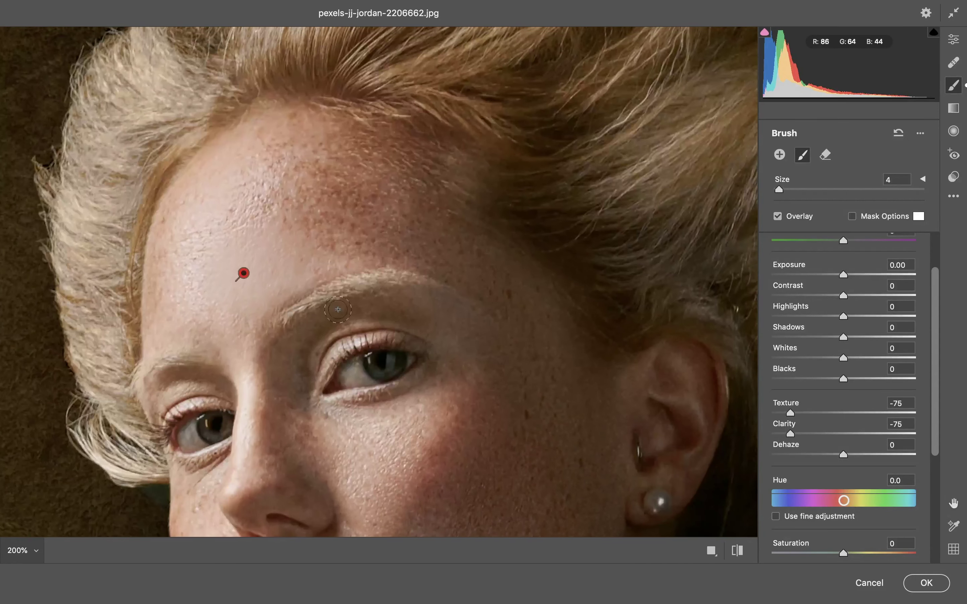
key(bracketright)
key(bracketright)
key(bracketright)
key(bracketright)
key(bracketright)
mouse_move(225, 329)
mouse_down()
mouse_move(203, 314)
mouse_move(171, 320)
mouse_move(185, 250)
mouse_move(229, 186)
mouse_move(343, 157)
mouse_move(248, 166)
mouse_move(371, 196)
mouse_move(424, 180)
mouse_move(302, 216)
mouse_move(287, 252)
mouse_move(514, 294)
mouse_up()
- Smooth the cheek below the right eye, chin, nostril area, jaw and freckled cheek
scroll(551, 316, down, 1)
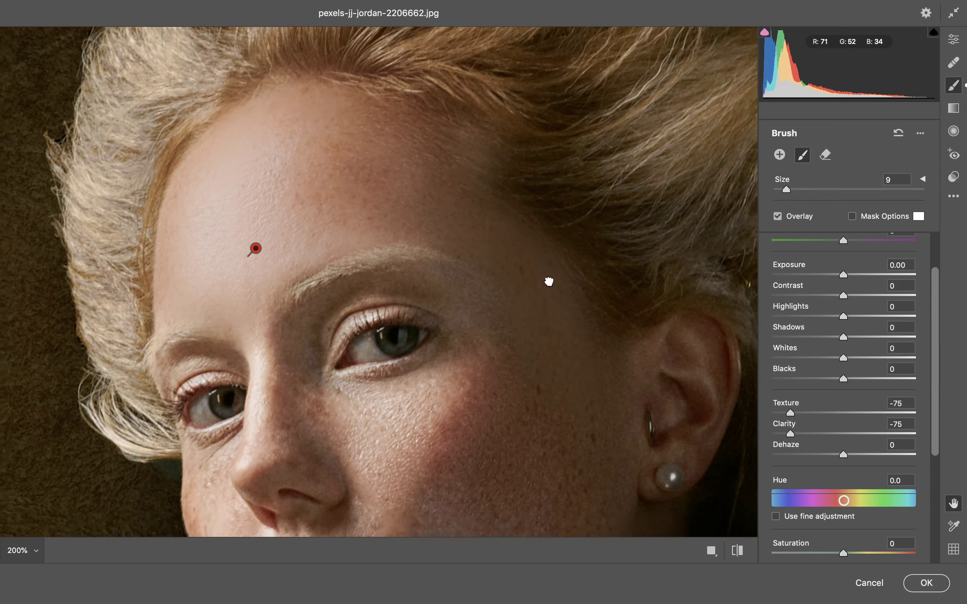
scroll(552, 255, down, 5)
mouse_move(556, 208)
mouse_down()
mouse_move(454, 263)
mouse_move(449, 255)
mouse_move(371, 270)
mouse_move(454, 324)
mouse_move(449, 345)
mouse_move(551, 297)
mouse_up()
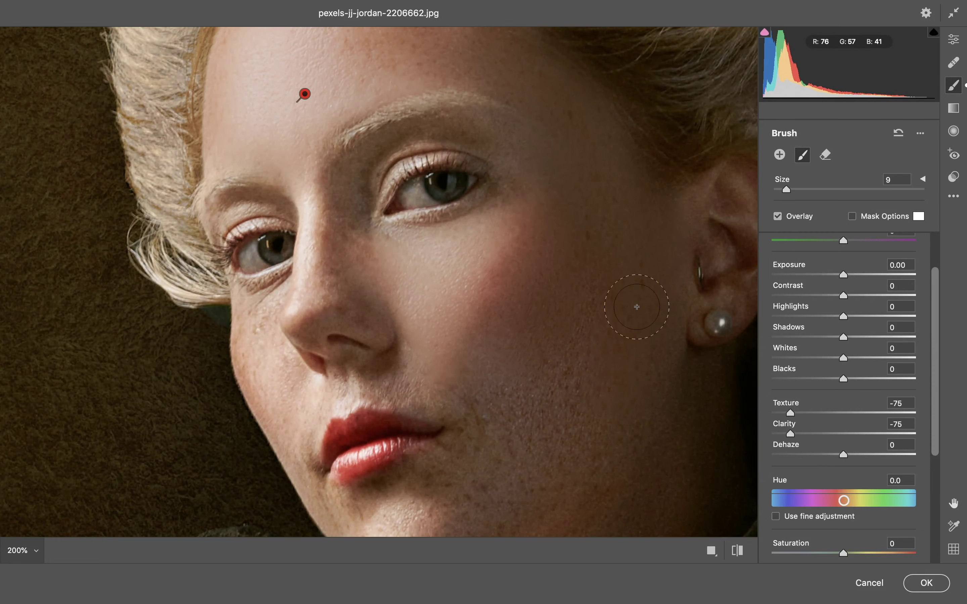
scroll(636, 307, down, 5)
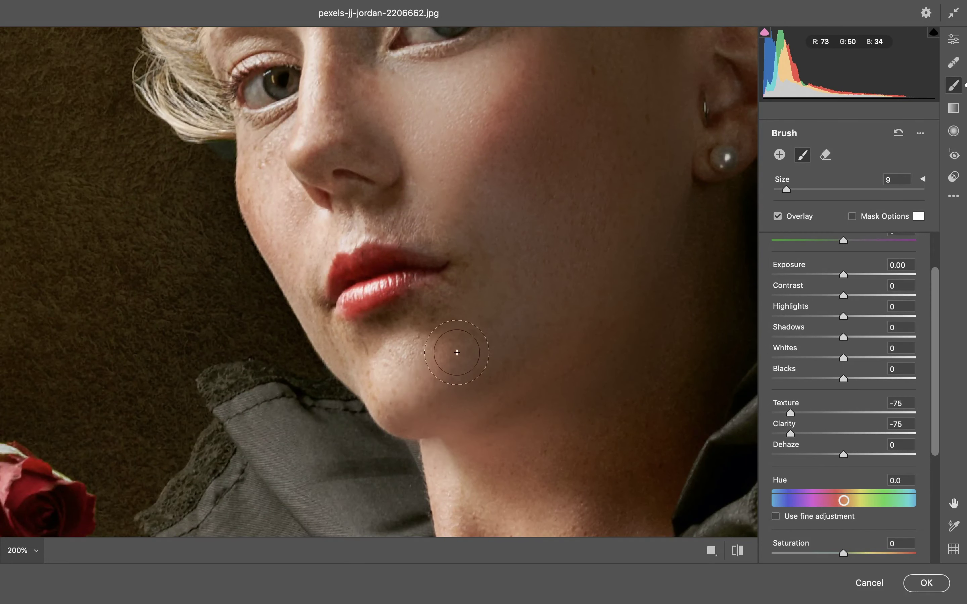
drag(454, 356, 427, 367)
key(bracketleft)
key(bracketleft)
key(bracketleft)
key(bracketleft)
key(bracketleft)
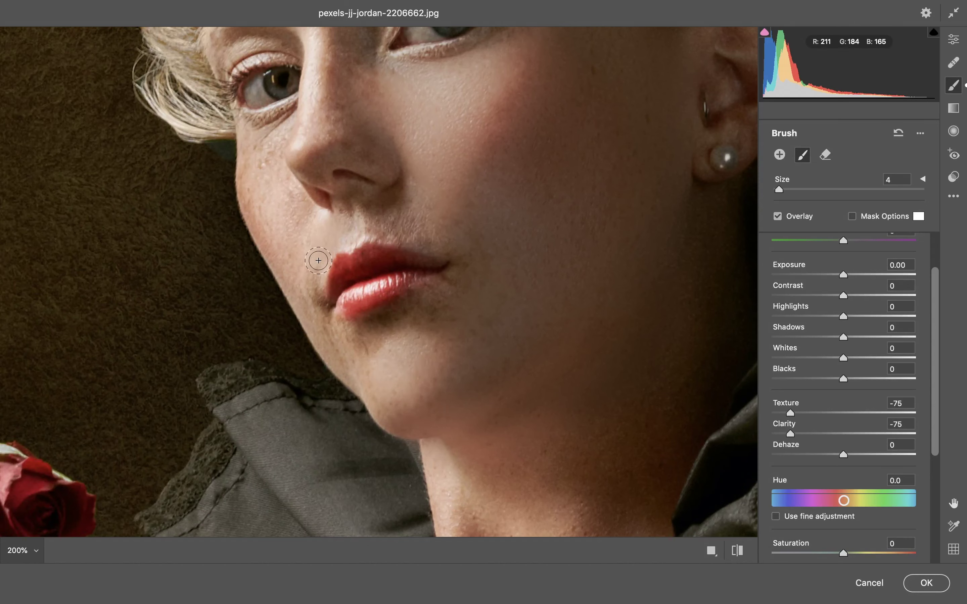
drag(334, 183, 344, 179)
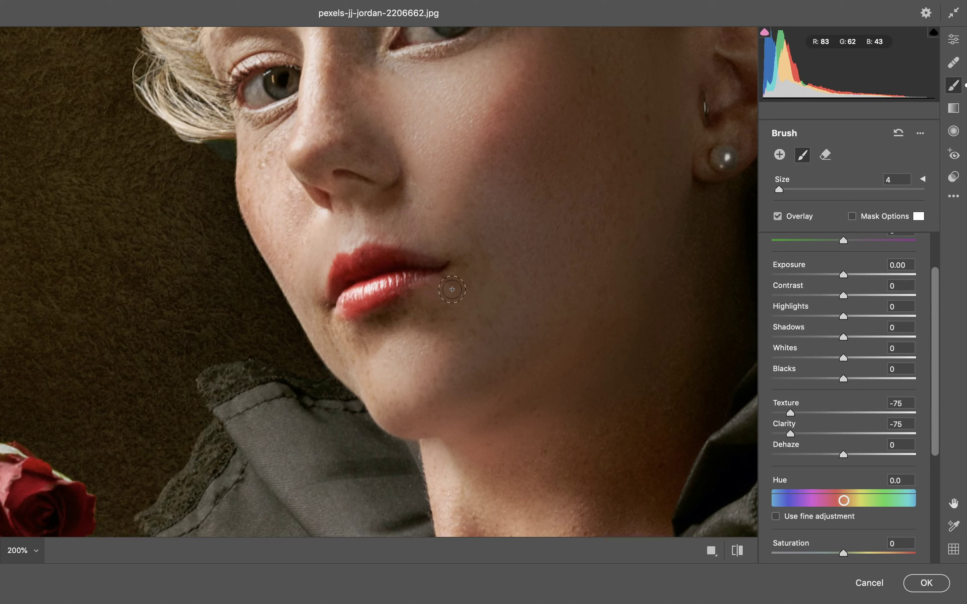
drag(409, 320, 403, 417)
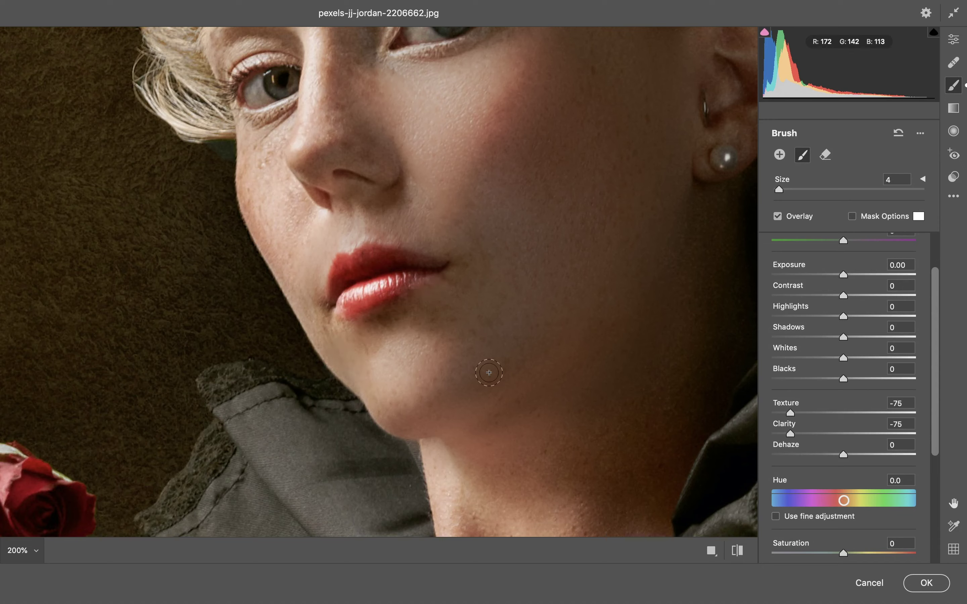
mouse_move(283, 123)
mouse_down()
mouse_move(251, 194)
mouse_move(276, 136)
mouse_move(288, 188)
mouse_up()
- Smooth the side and bridge of the nose, the brow and the upper eyelids
scroll(339, 279, up, 6)
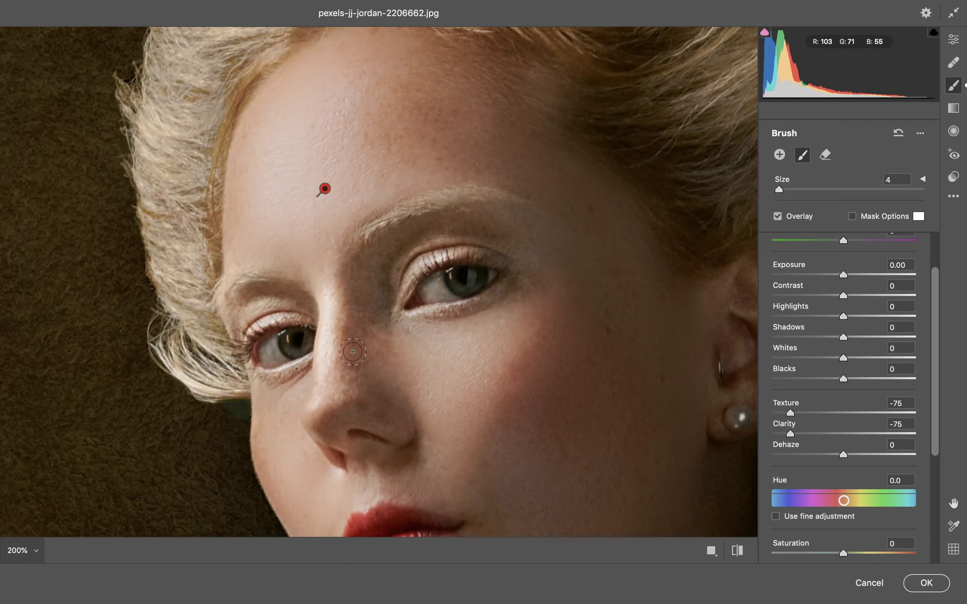
mouse_move(339, 279)
mouse_down()
mouse_move(338, 368)
mouse_move(372, 404)
mouse_up()
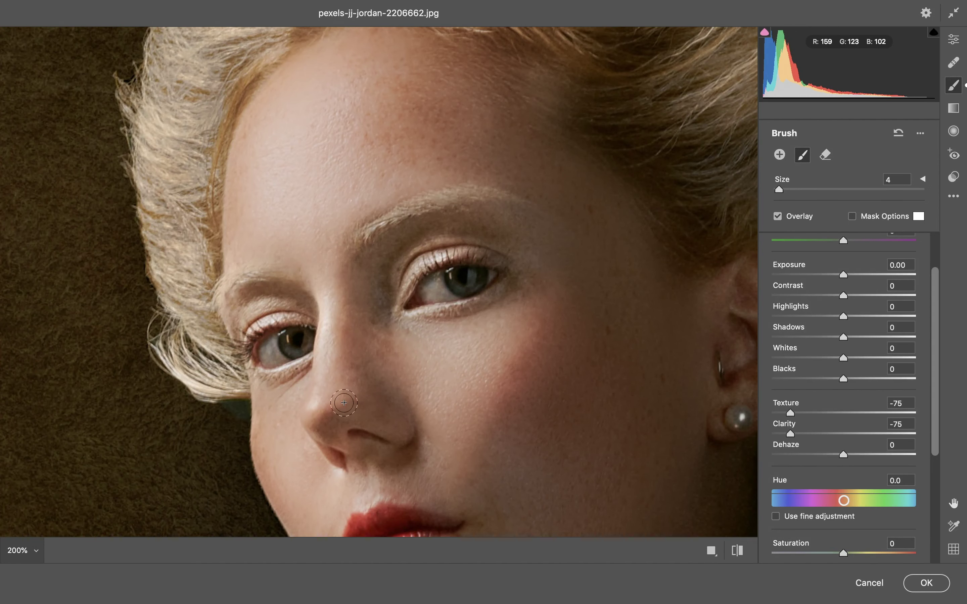
drag(380, 277, 380, 315)
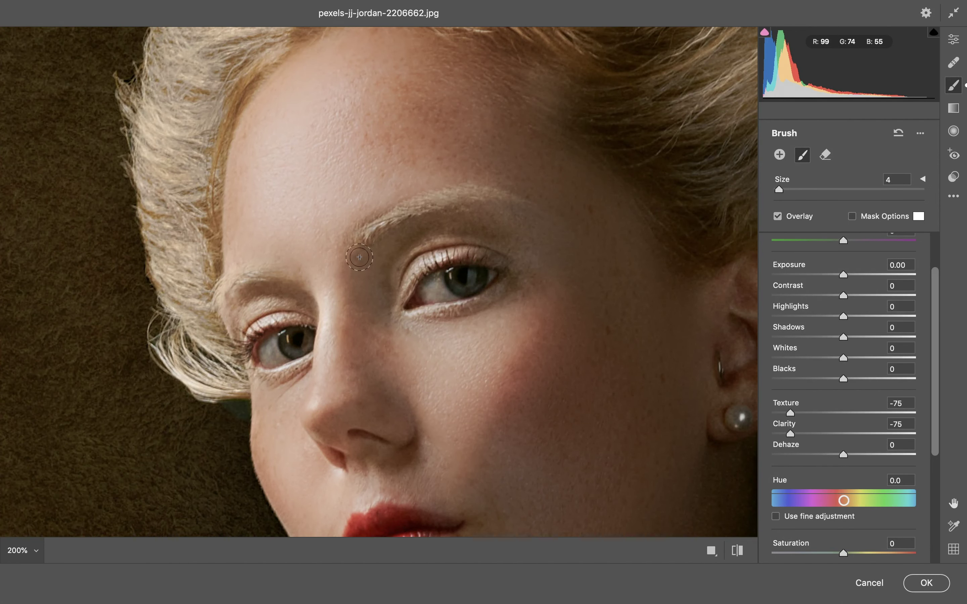
mouse_move(359, 258)
mouse_down()
mouse_move(518, 241)
mouse_move(537, 276)
mouse_up()
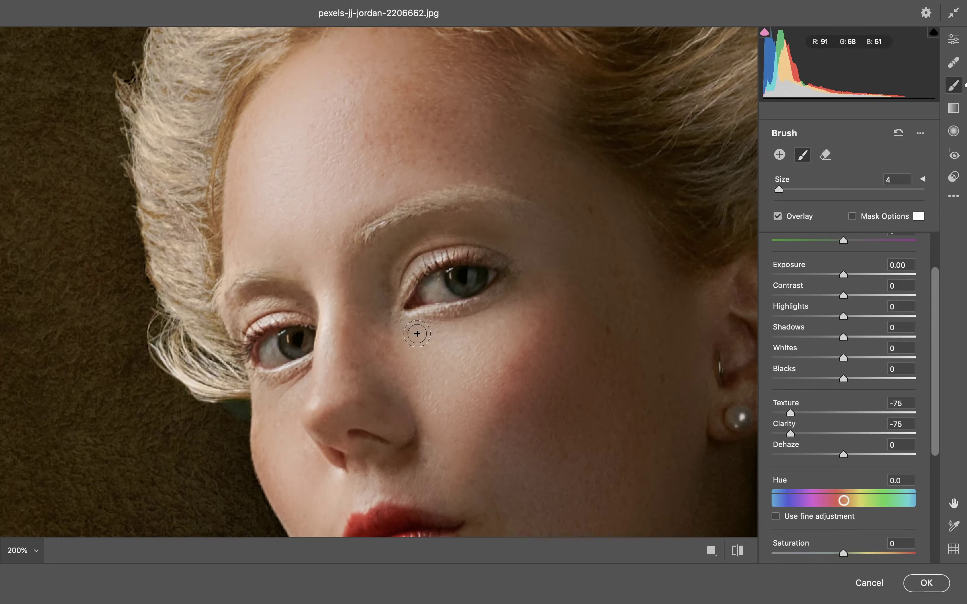
drag(308, 314, 233, 326)
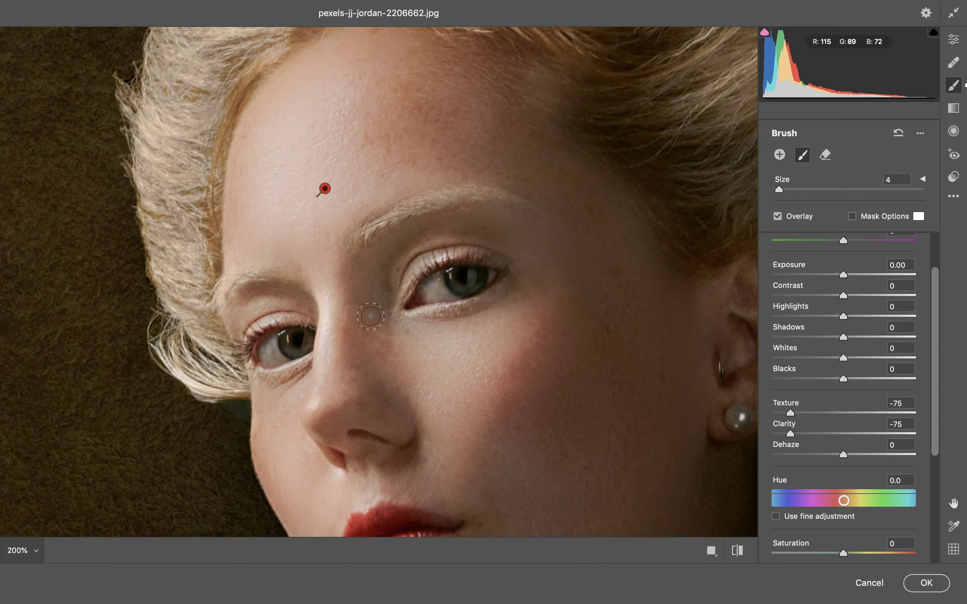
- Paint the softening over the neck and around the pearls, then zoom out to the whole portrait
scroll(487, 182, right, 5)
scroll(486, 182, down, 3)
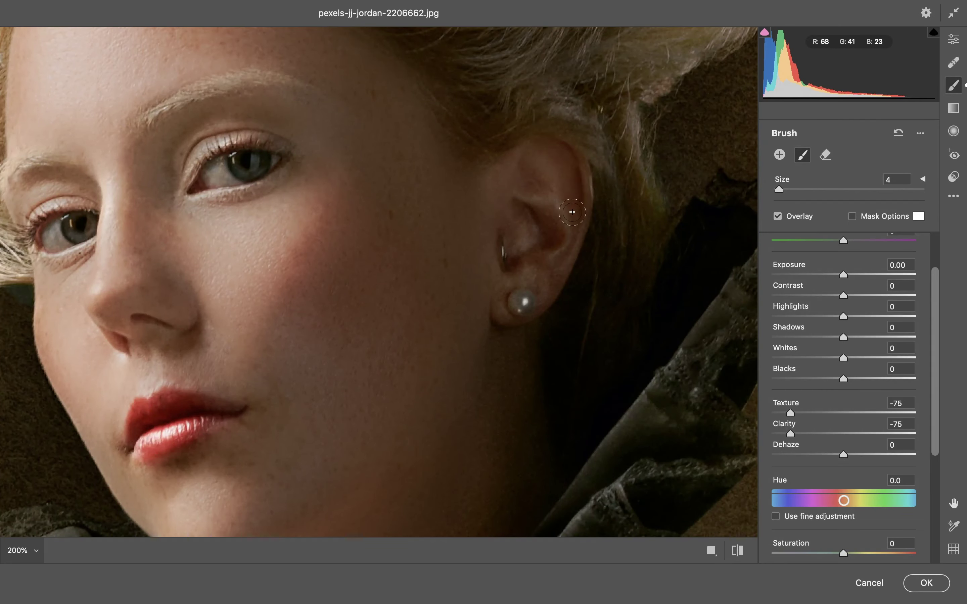
scroll(496, 310, down, 5)
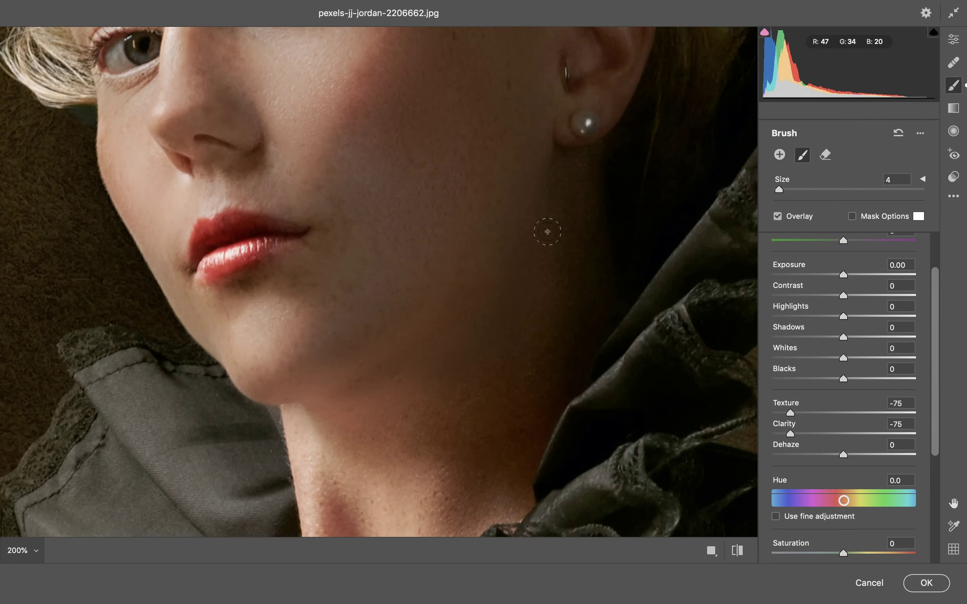
scroll(545, 231, down, 3)
key(bracketright)
key(bracketright)
key(bracketright)
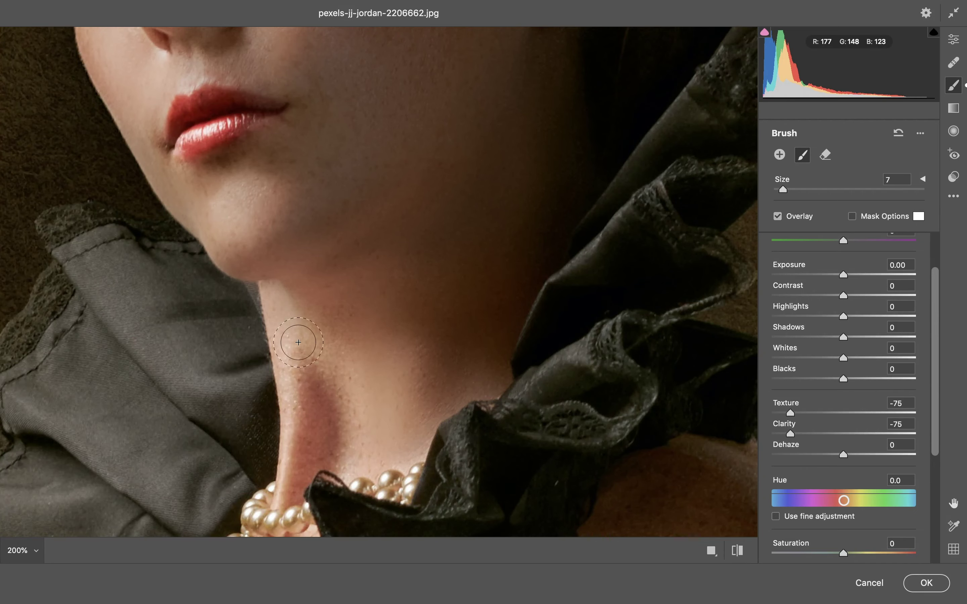
scroll(486, 296, left, 10)
scroll(485, 296, down, 2)
scroll(501, 421, right, 4)
scroll(501, 421, up, 2)
scroll(500, 421, down, 5)
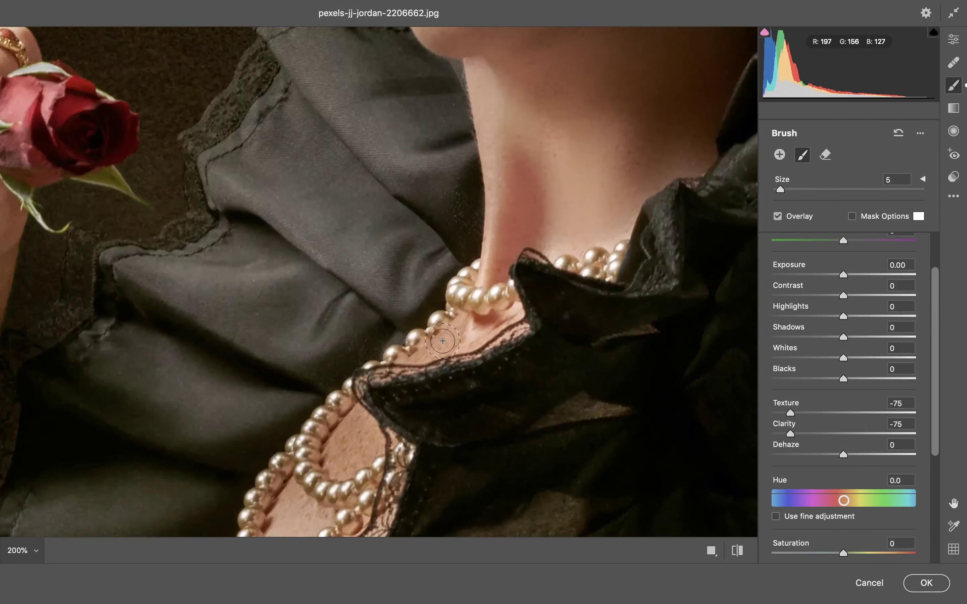
key(bracketleft)
key(bracketleft)
key(bracketleft)
scroll(470, 392, down, 3)
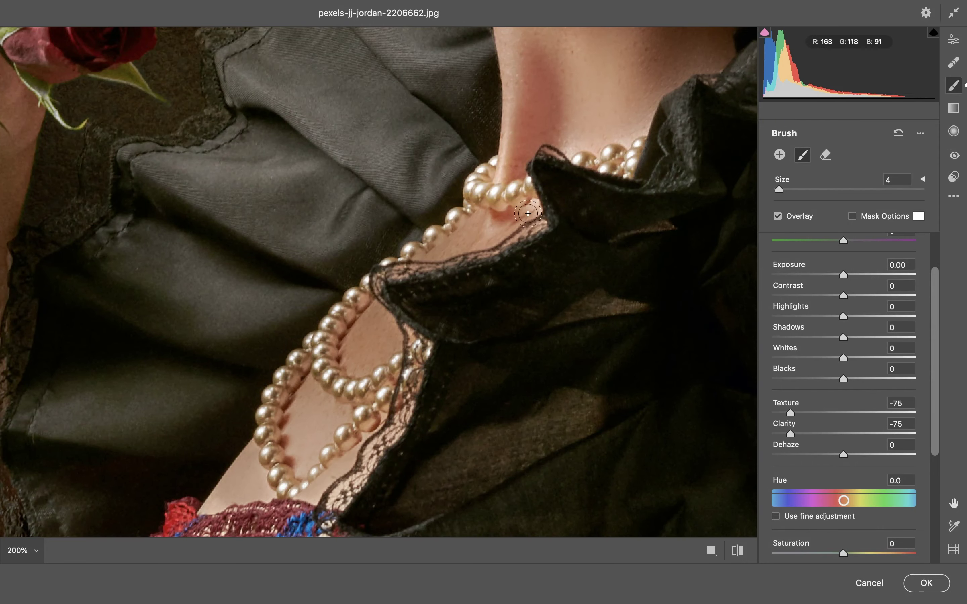
scroll(515, 279, up, 5)
key(ctrl+minus)
scroll(419, 180, up, 1)
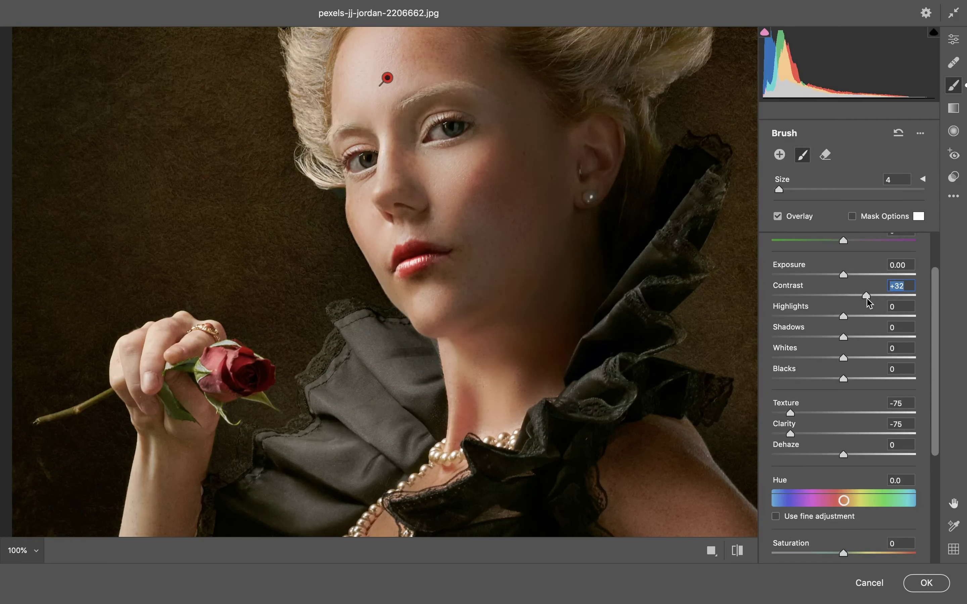
- Set the forehead skin pin to Exposure +0.45, Contrast +37, Highlights -1 and Shadows +2
click(737, 552)
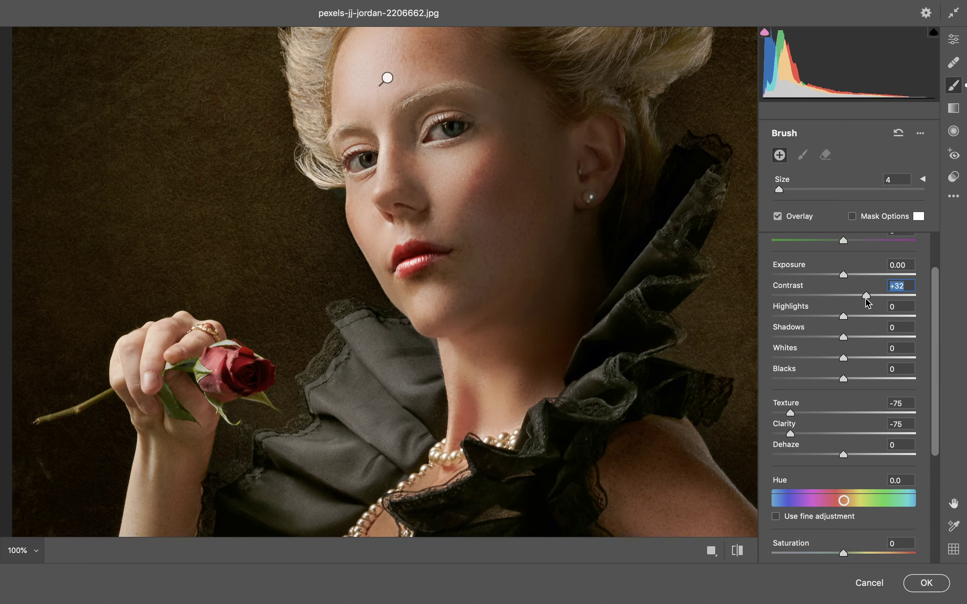
click(388, 79)
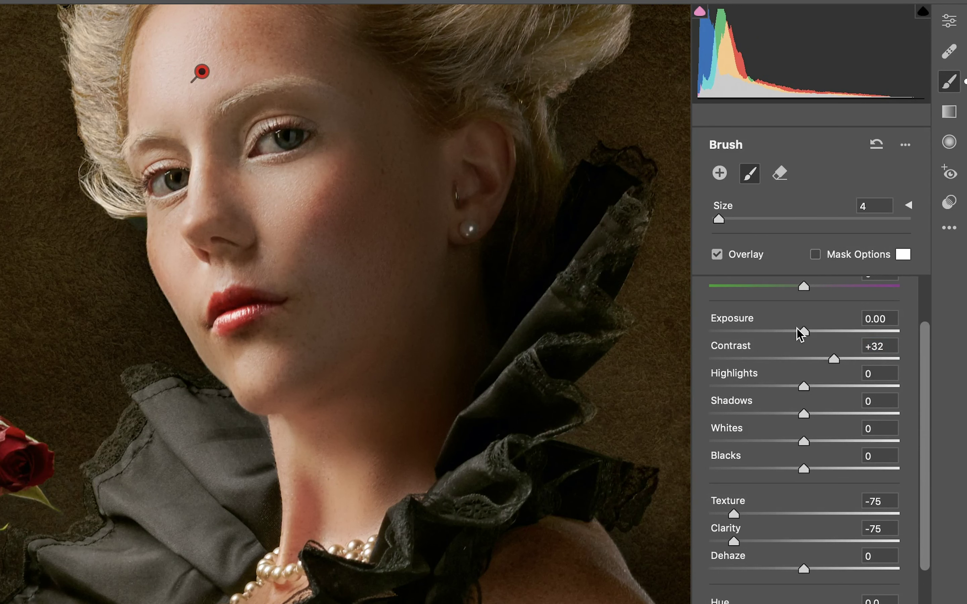
drag(801, 332, 851, 364)
click(812, 331)
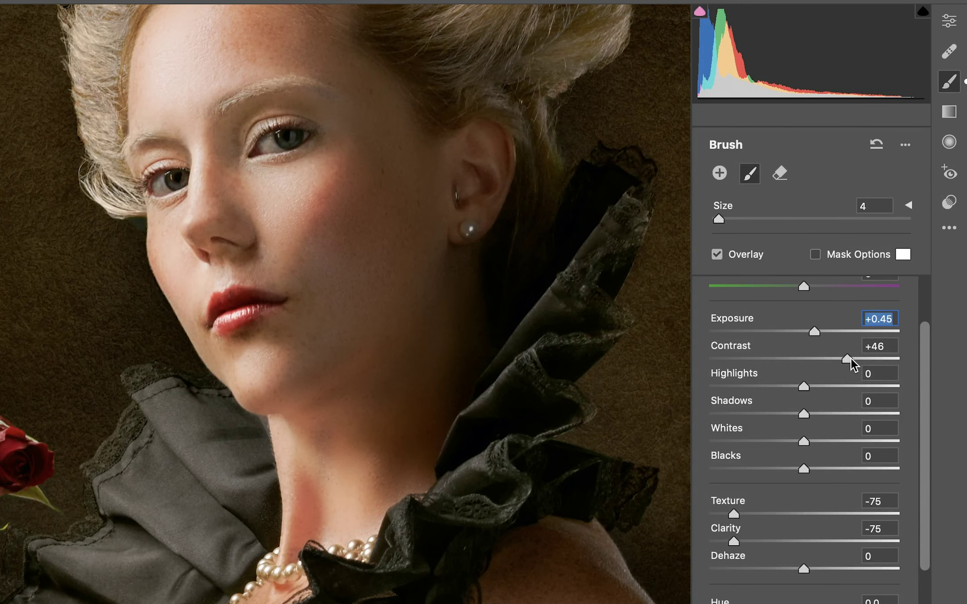
mouse_move(804, 386)
mouse_down()
mouse_move(783, 387)
mouse_move(798, 387)
mouse_move(826, 418)
mouse_move(801, 417)
mouse_up()
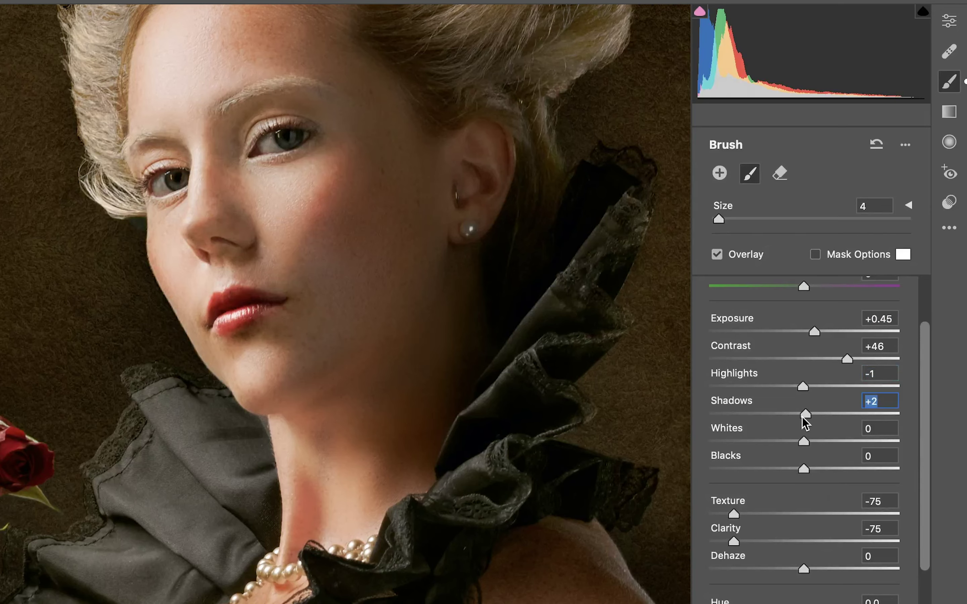
click(839, 359)
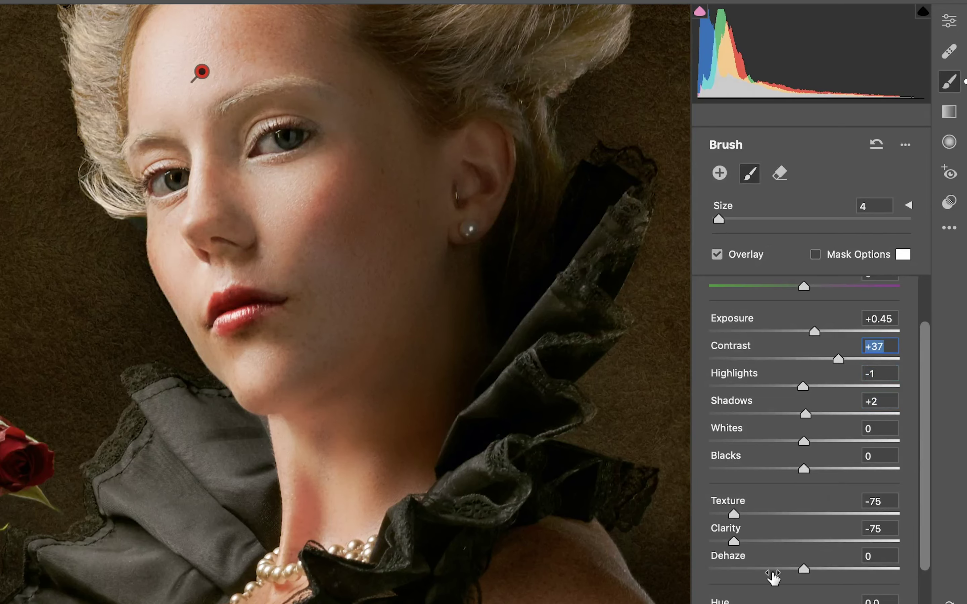
- Create a new brush adjustment, reset its settings, and set Texture +63 and Clarity +62
click(721, 175)
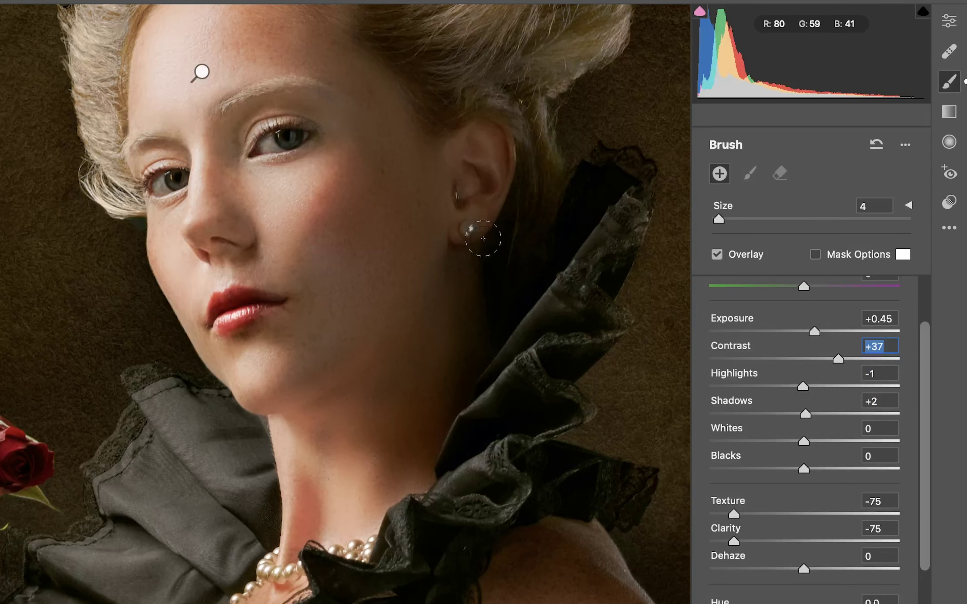
drag(741, 514, 839, 514)
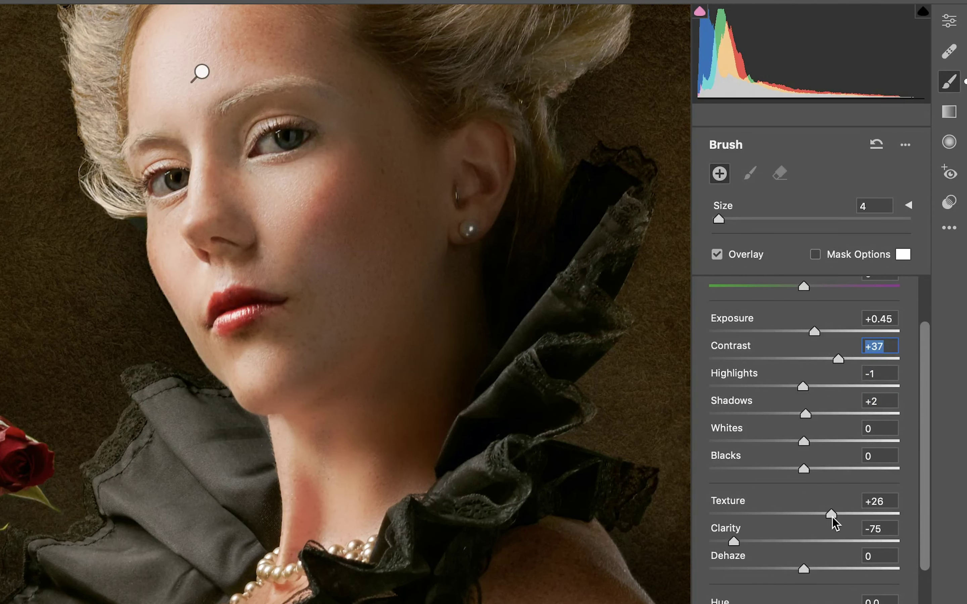
click(906, 145)
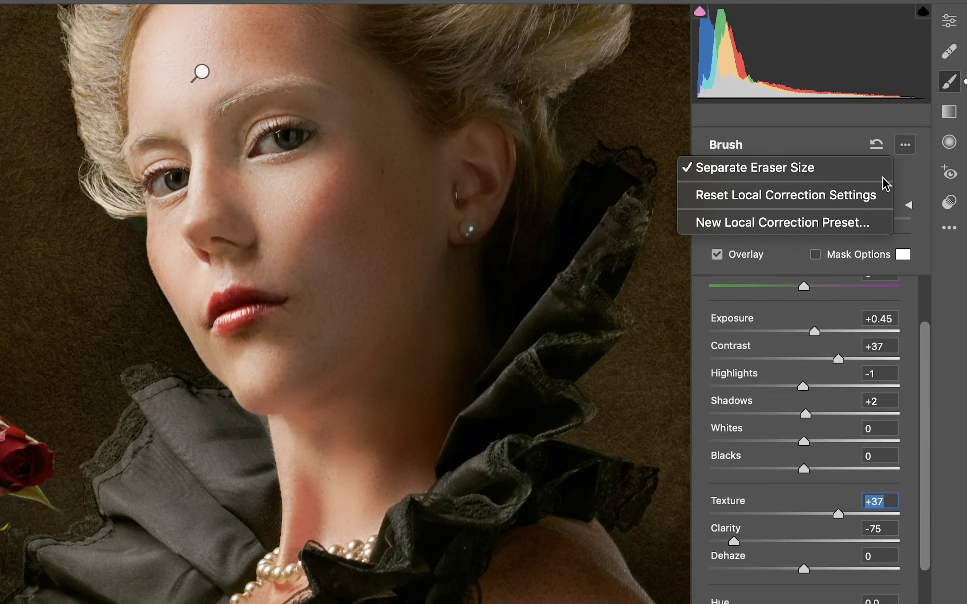
click(737, 195)
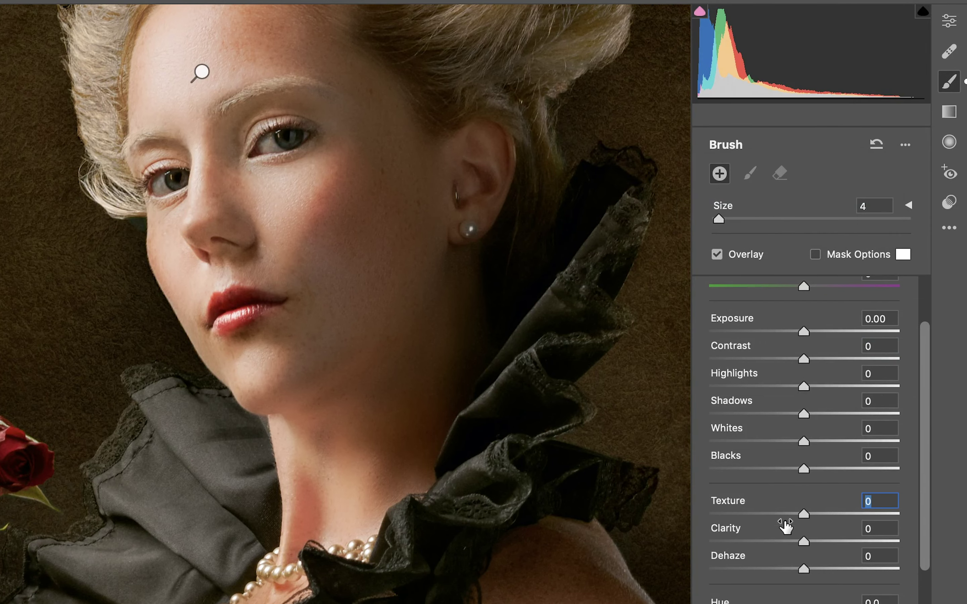
drag(804, 515, 864, 515)
drag(803, 542, 859, 542)
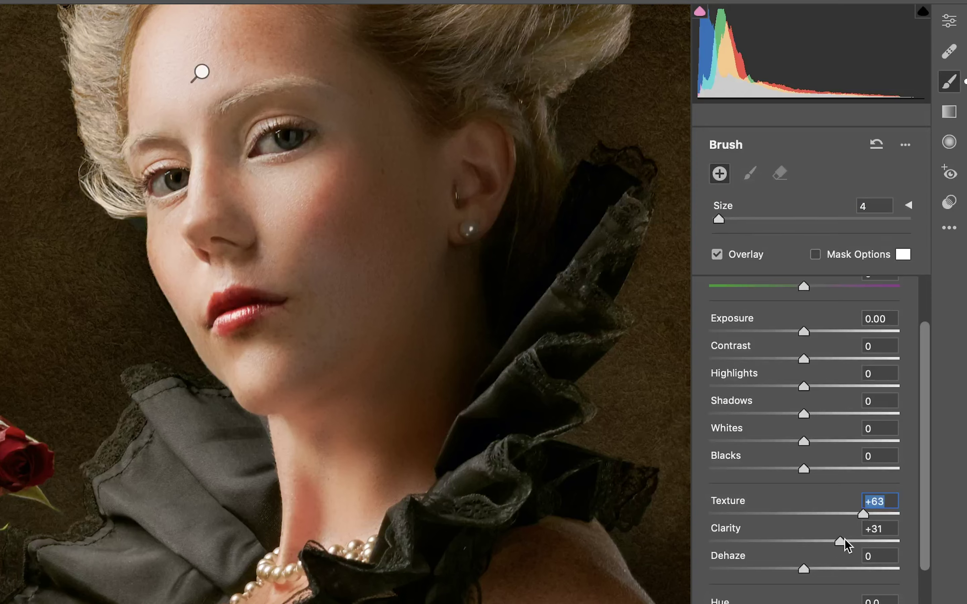
click(866, 542)
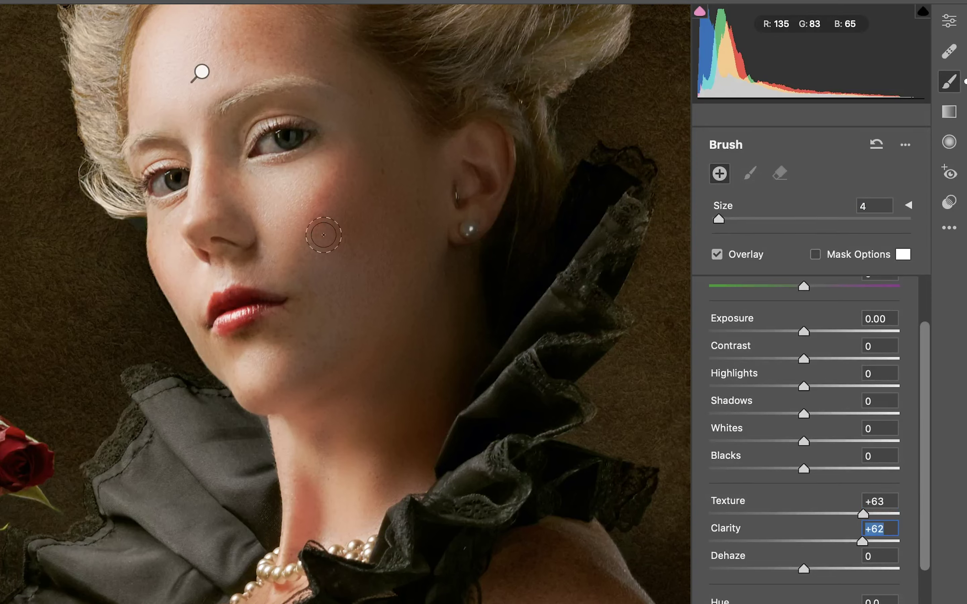
scroll(442, 280, up, 1)
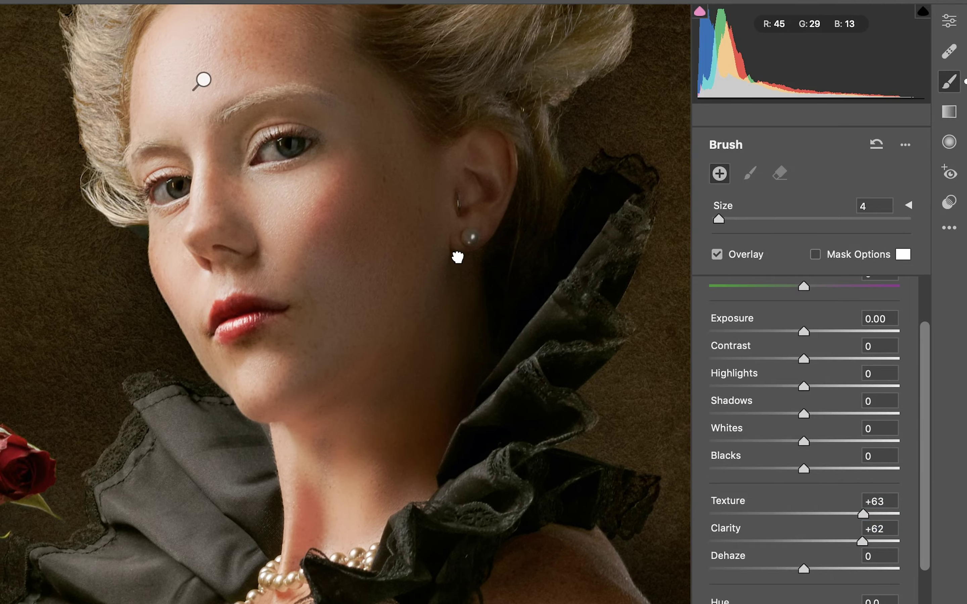
scroll(458, 255, up, 2)
scroll(472, 280, down, 3)
scroll(353, 233, down, 3)
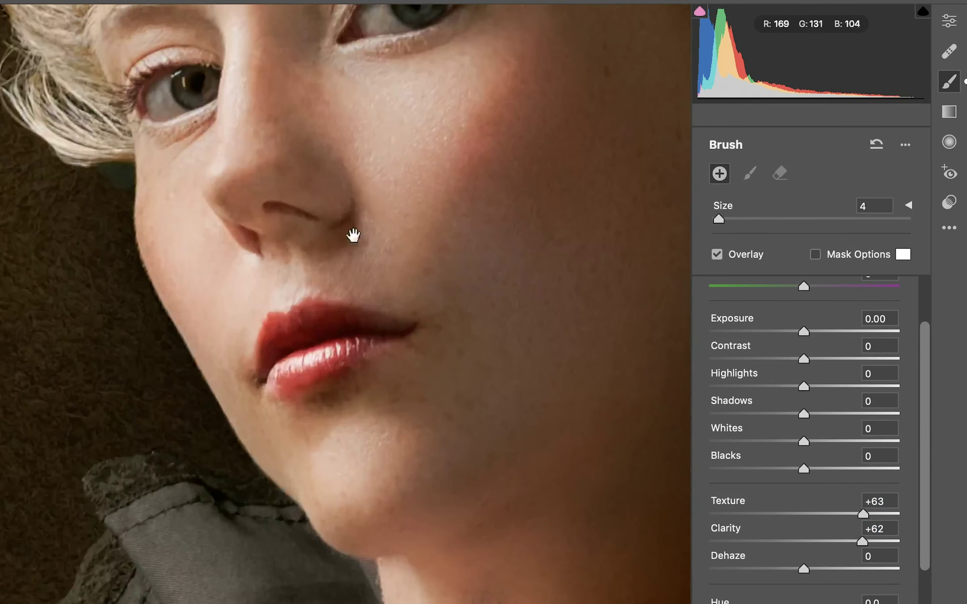
scroll(336, 101, down, 3)
- Paint the sharpening brush over the pearl earring and its hook
mouse_move(272, 255)
mouse_down()
mouse_move(342, 248)
mouse_move(333, 252)
mouse_move(357, 260)
mouse_up()
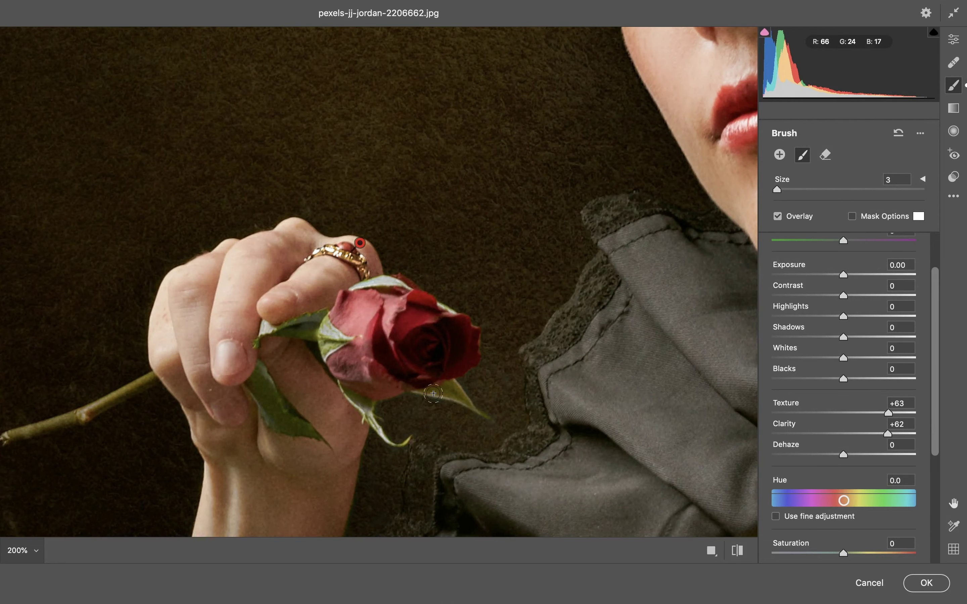
mouse_move(452, 356)
mouse_down()
mouse_move(425, 235)
mouse_move(343, 300)
mouse_up()
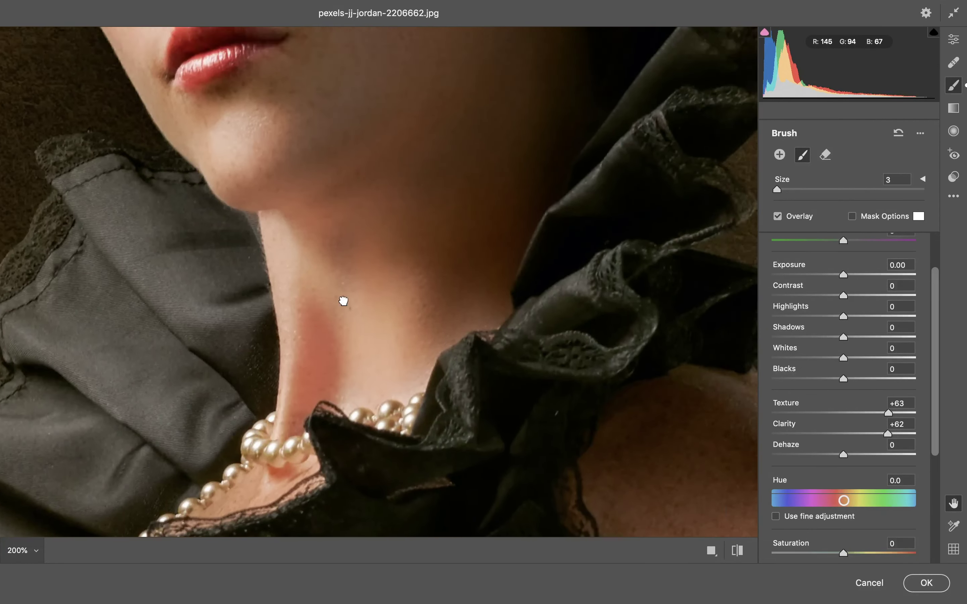
drag(479, 141, 446, 220)
drag(472, 60, 420, 208)
drag(465, 172, 460, 175)
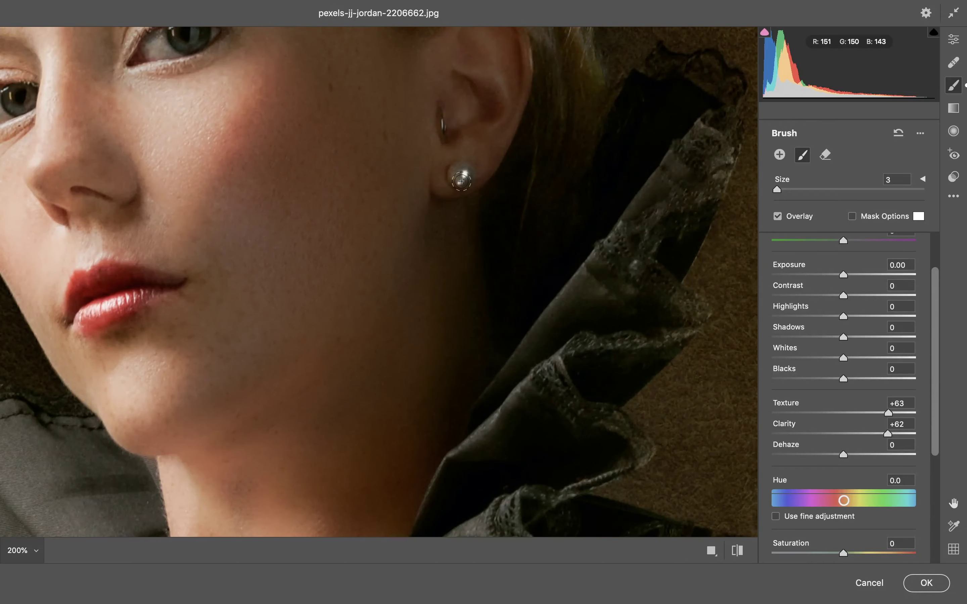
drag(444, 111, 442, 132)
mouse_move(462, 283)
mouse_down()
mouse_move(568, 87)
mouse_move(527, 137)
mouse_move(542, 107)
mouse_up()
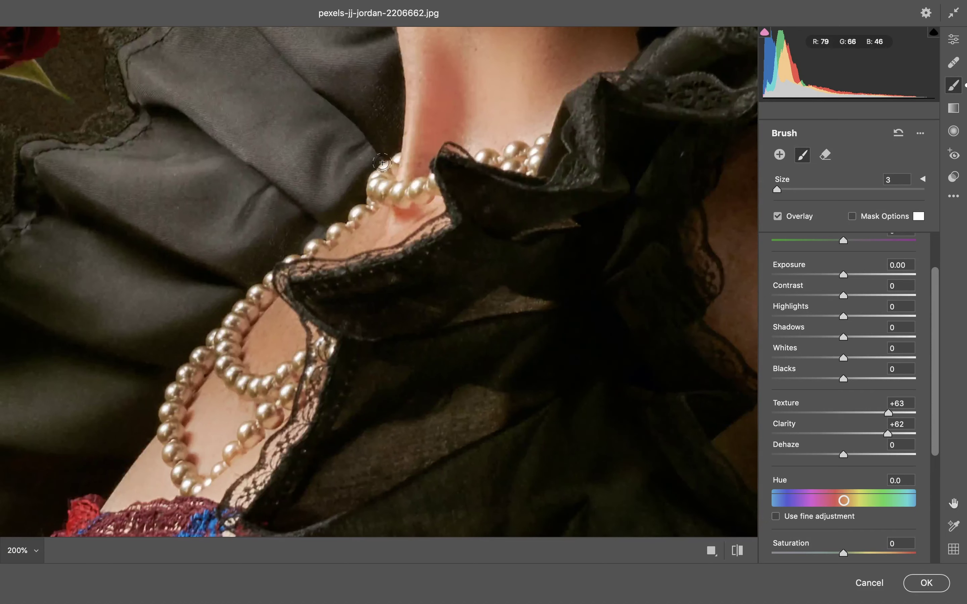
- Extend the sharpening mask along the pearl necklace, then fit the whole portrait in view
drag(401, 194, 426, 200)
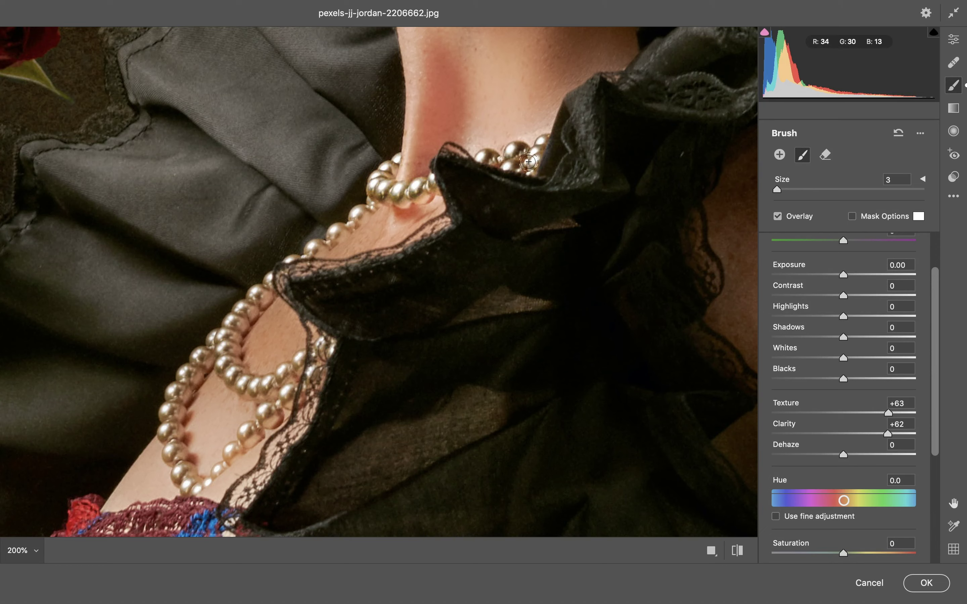
drag(536, 146, 479, 162)
scroll(543, 160, left, 5)
scroll(542, 160, down, 4)
mouse_move(506, 106)
mouse_down()
mouse_move(365, 263)
mouse_move(368, 357)
mouse_move(316, 372)
mouse_move(318, 306)
mouse_move(379, 351)
mouse_up()
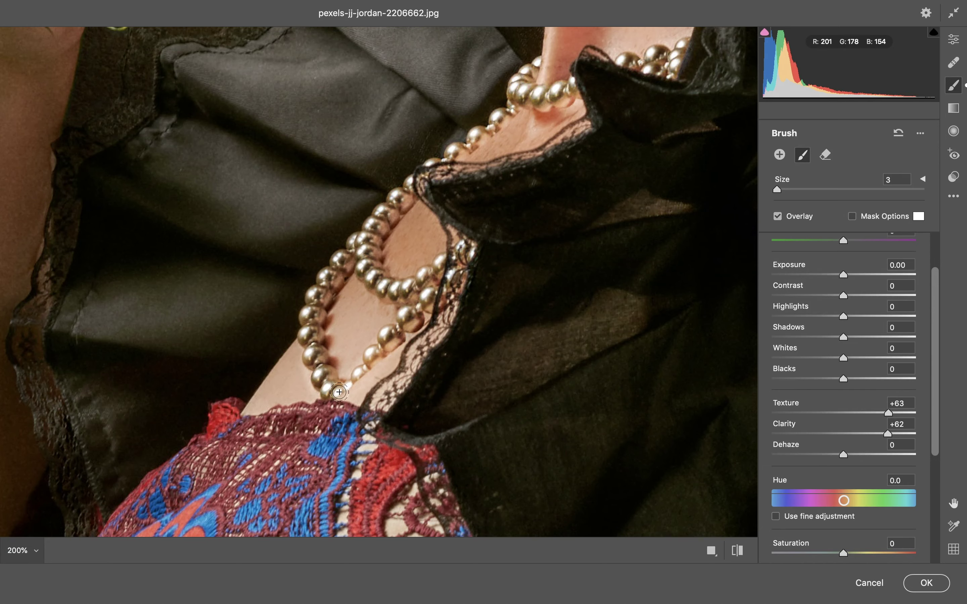
scroll(343, 340, left, 5)
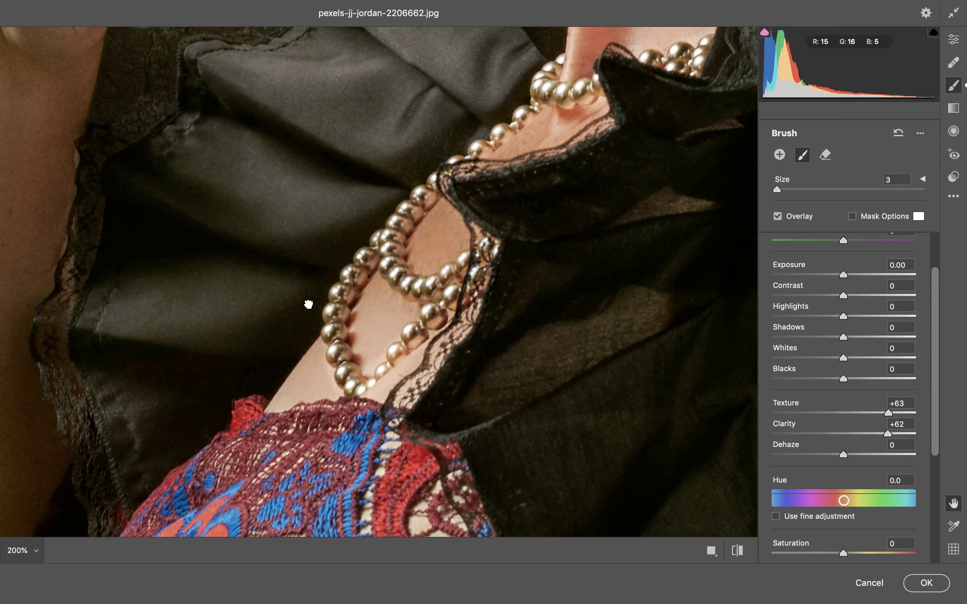
scroll(360, 374, left, 5)
scroll(361, 375, up, 5)
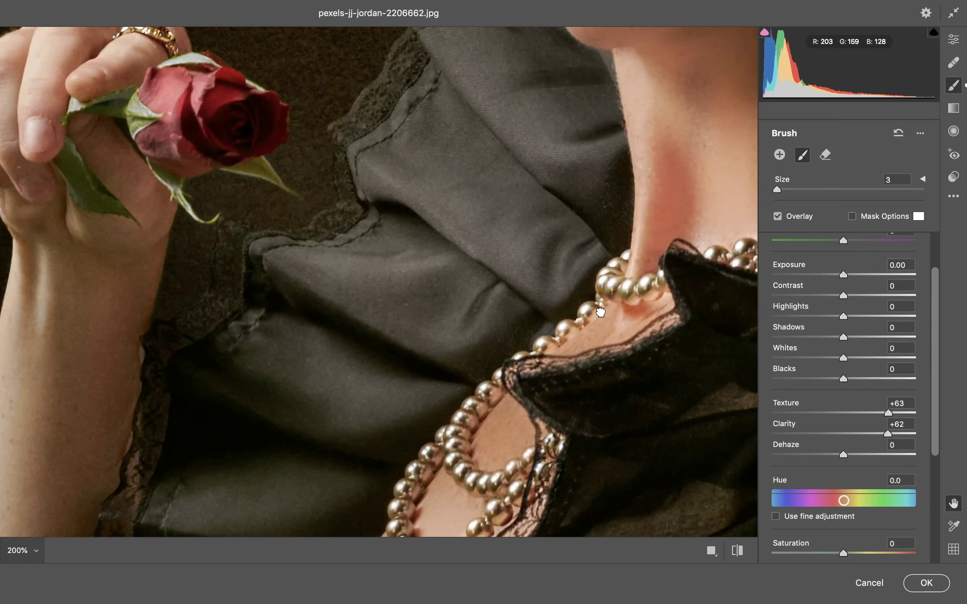
scroll(425, 330, right, 6)
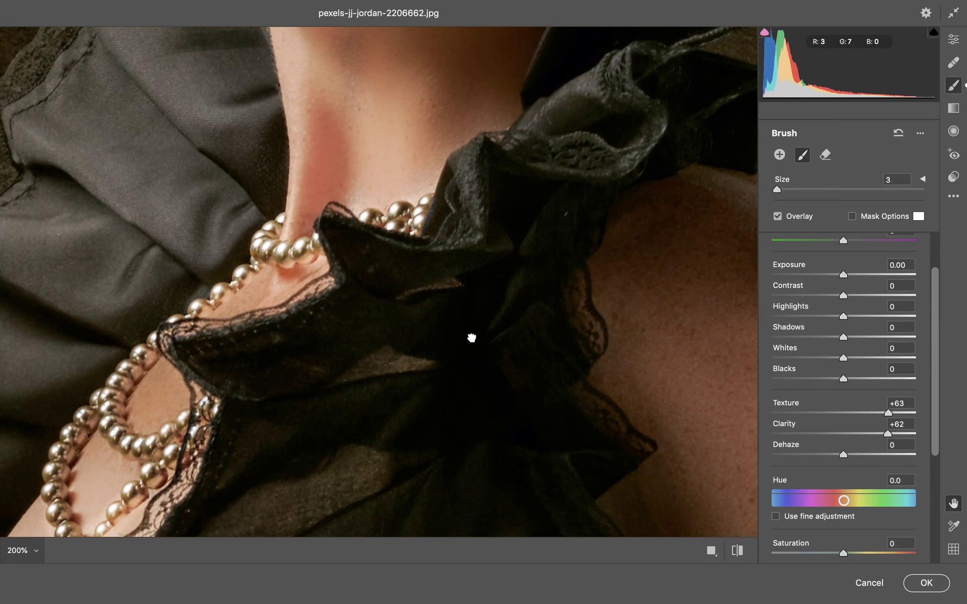
key(super+0)
scroll(448, 172, up, 3)
scroll(448, 172, left, 4)
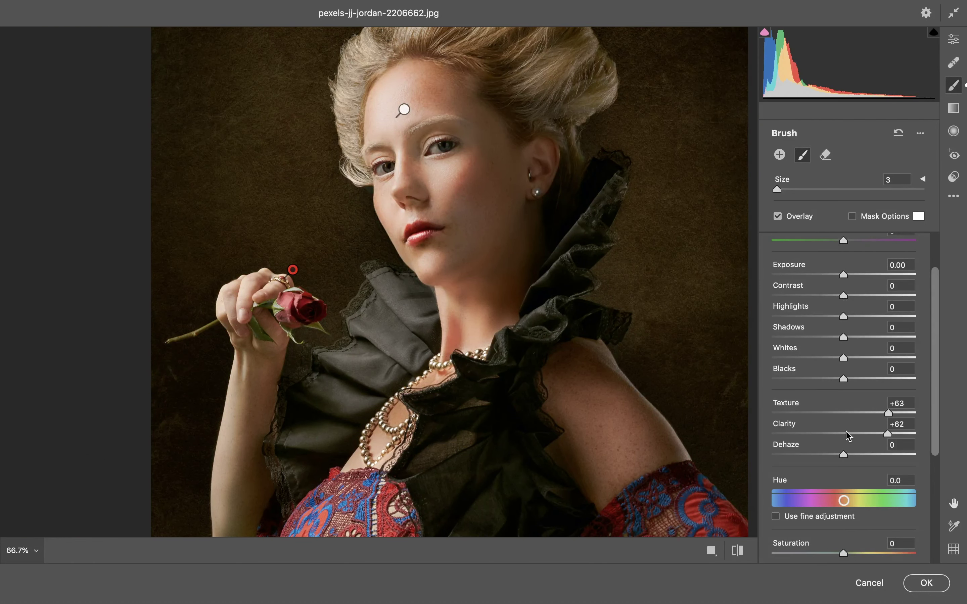
- Set the brushed areas to Exposure +0.40 and Contrast +29, comparing before and after
mouse_move(843, 296)
mouse_down()
mouse_move(858, 297)
mouse_move(755, 302)
mouse_move(894, 310)
mouse_move(865, 298)
mouse_move(878, 277)
mouse_move(830, 276)
mouse_move(854, 282)
mouse_up()
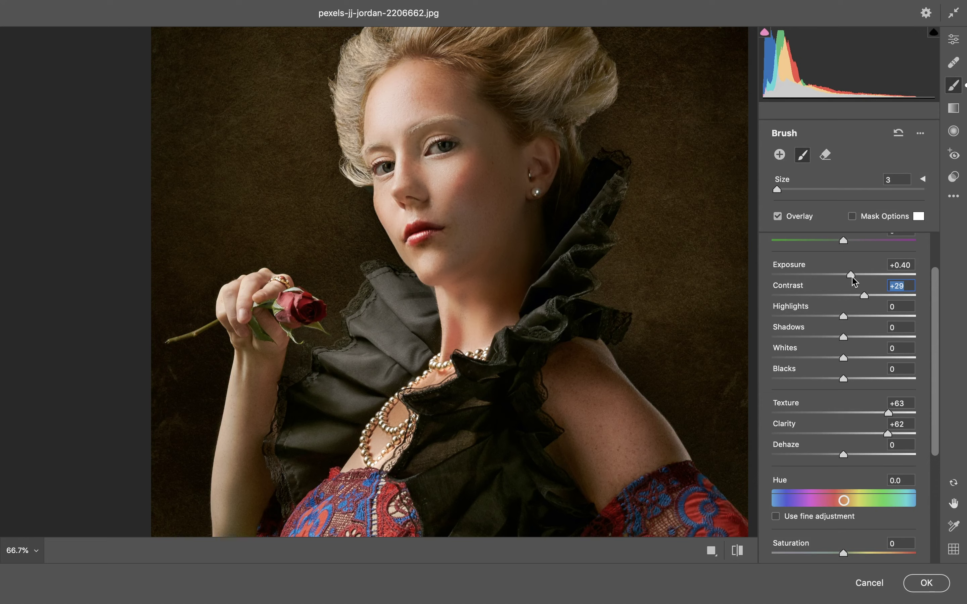
click(736, 555)
click(738, 555)
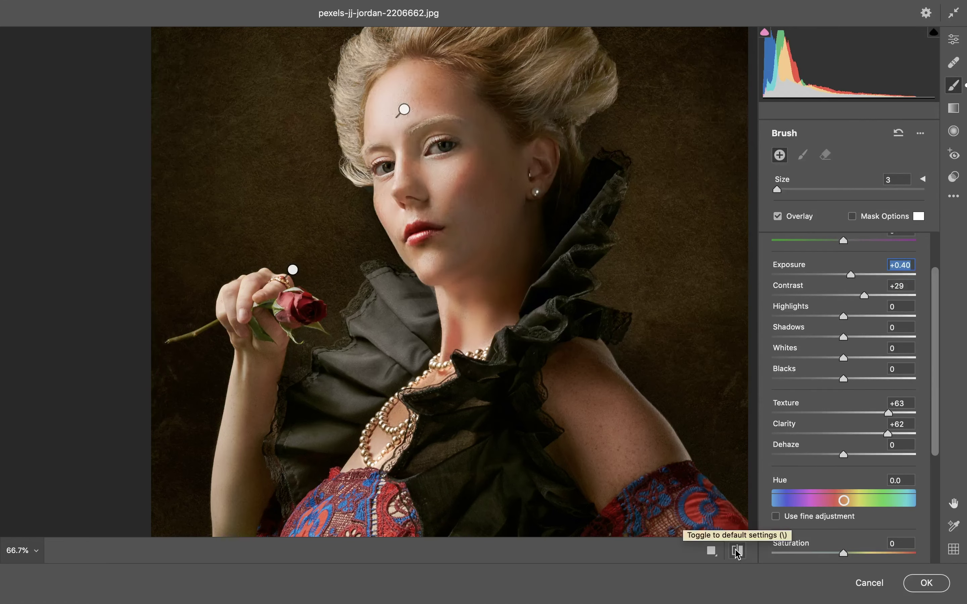
click(738, 554)
click(737, 555)
- Pan down to show more of the dress and apply the Camera Raw filter
key(alt+space)
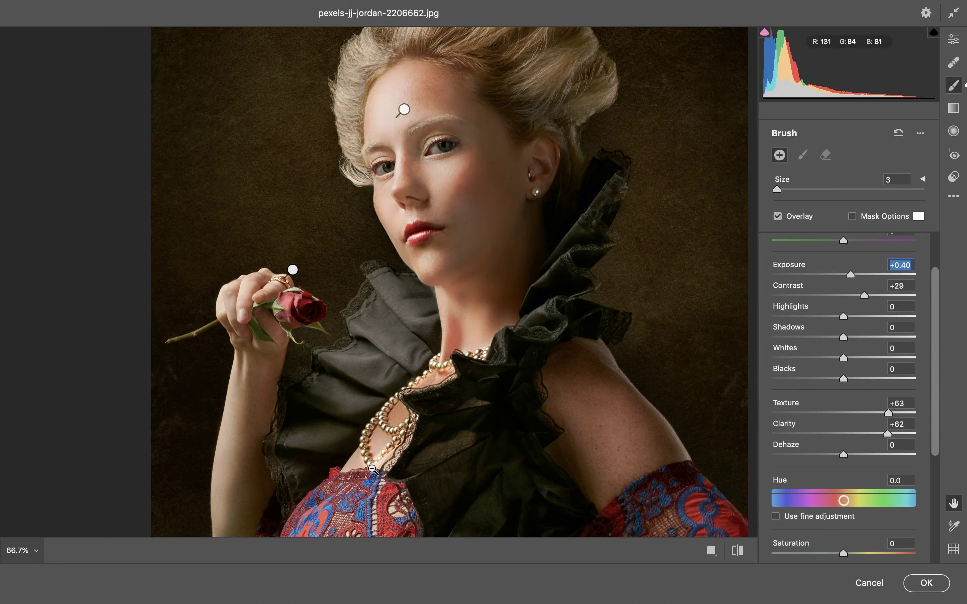
drag(402, 493, 413, 431)
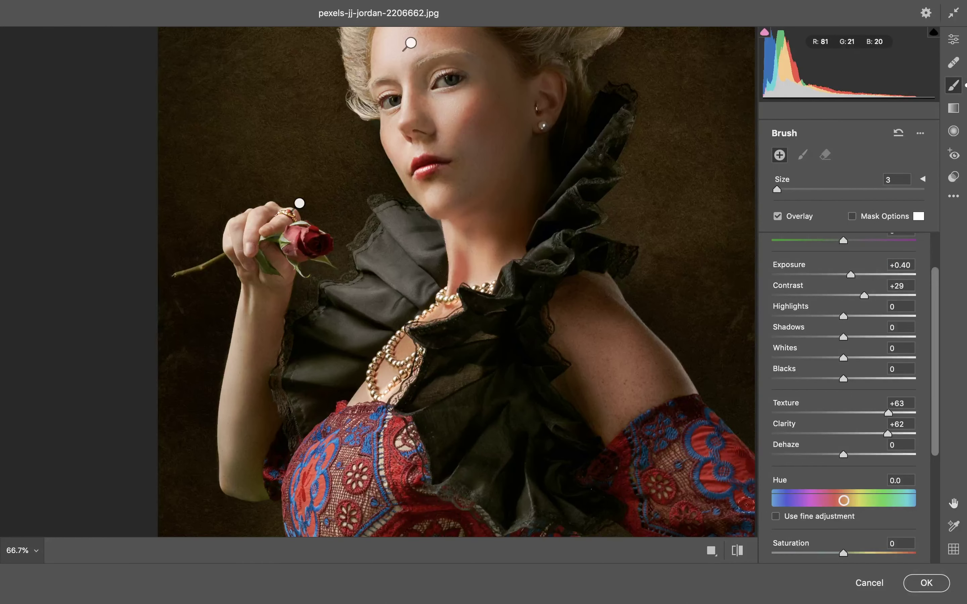
click(927, 584)
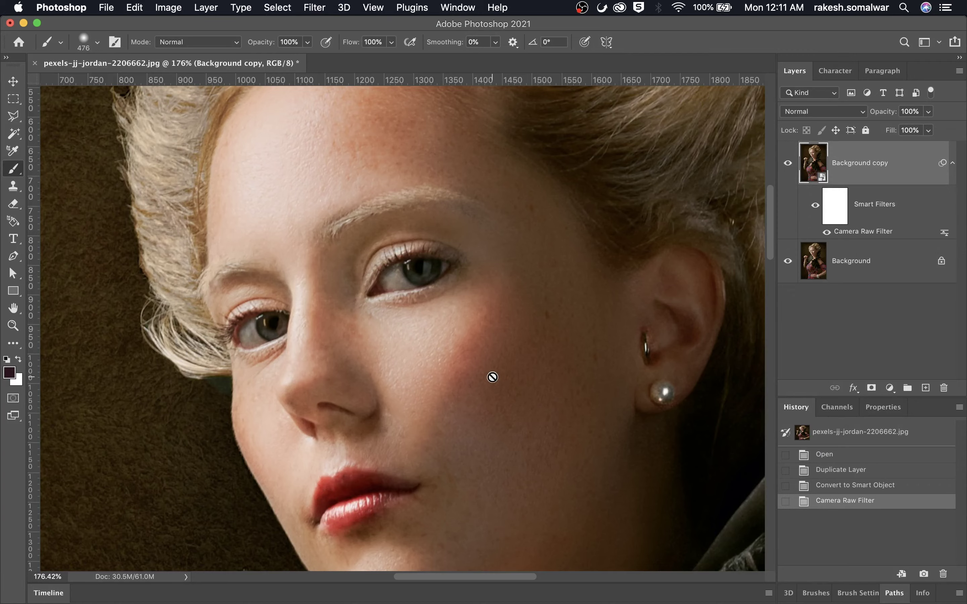
- Zoom out and scroll the canvas to view the whole portrait
key(super+minus)
key(super+minus)
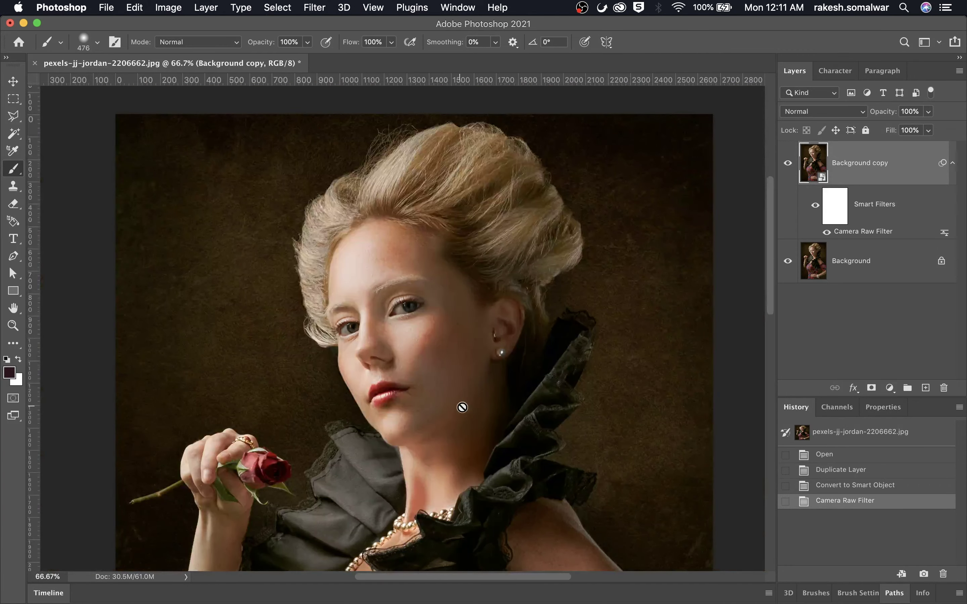
scroll(487, 344, down, 2)
scroll(507, 285, down, 3)
scroll(487, 296, up, 2)
scroll(472, 303, down, 2)
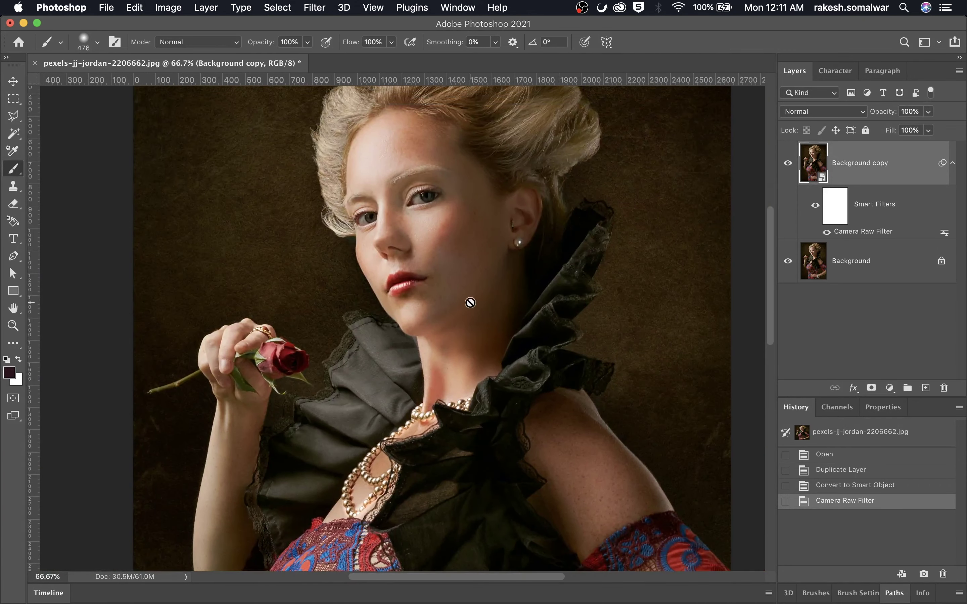
scroll(408, 190, up, 2)
scroll(408, 189, up, 3)
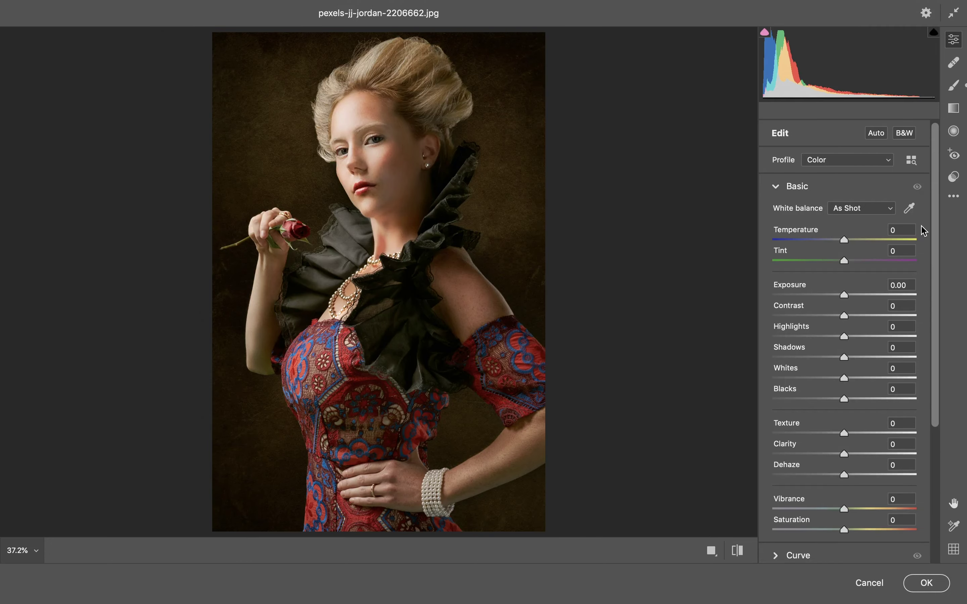
- Reselect the brush mask at 100% zoom and lower its Texture to +50 and Clarity to +60
click(955, 91)
drag(344, 127, 383, 174)
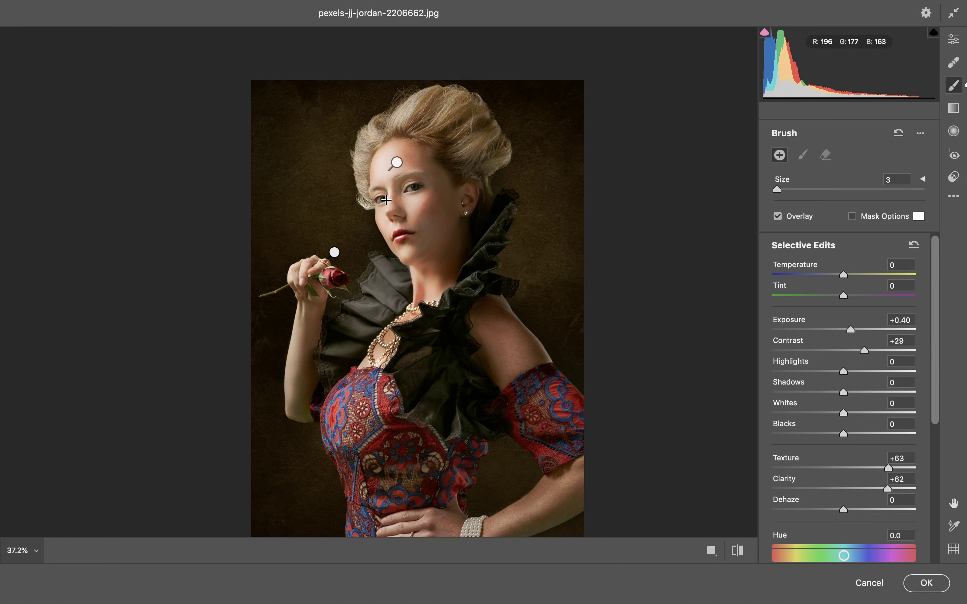
key(ctrl+plus)
key(ctrl+plus)
key(ctrl+plus)
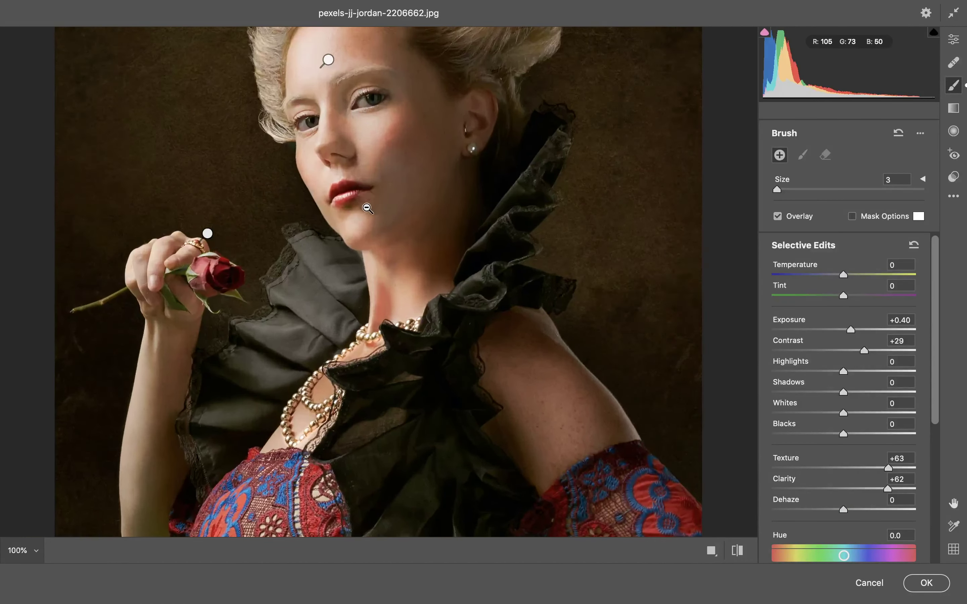
key(ctrl+plus)
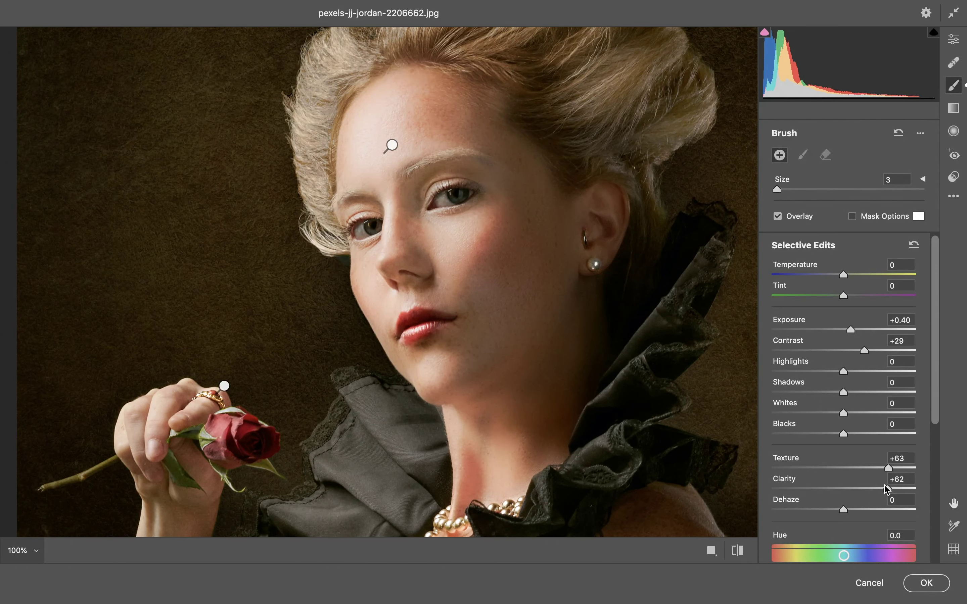
mouse_move(889, 470)
mouse_down()
mouse_move(880, 468)
mouse_move(886, 490)
mouse_up()
click(879, 468)
- Lower the mask's Contrast to +8, zoom to 200%, and paint a new brush mask over the iris
mouse_move(864, 352)
mouse_down()
mouse_move(850, 350)
mouse_move(854, 330)
mouse_up()
key(super+equal)
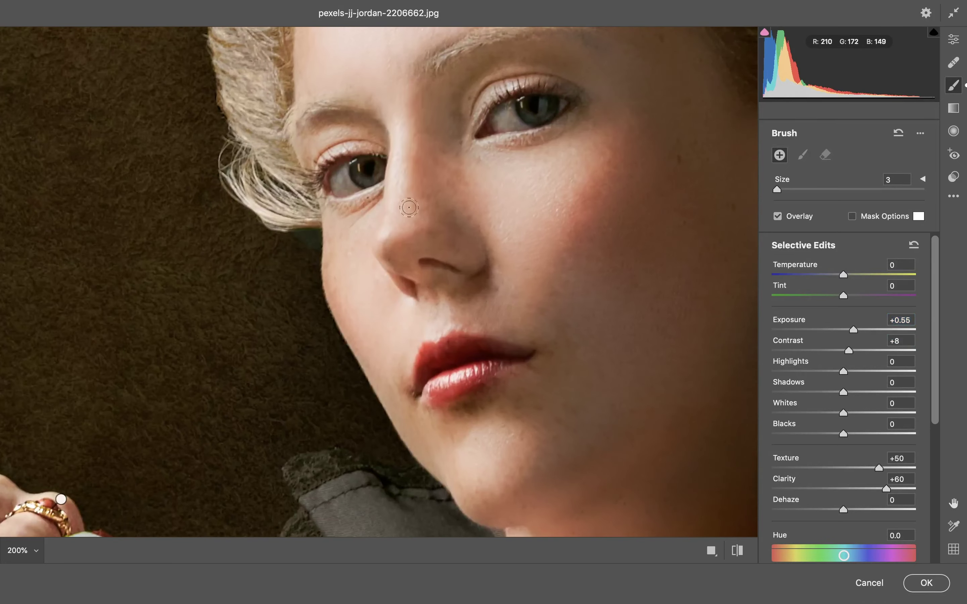
mouse_move(561, 119)
mouse_down()
mouse_move(524, 105)
mouse_move(522, 122)
mouse_up()
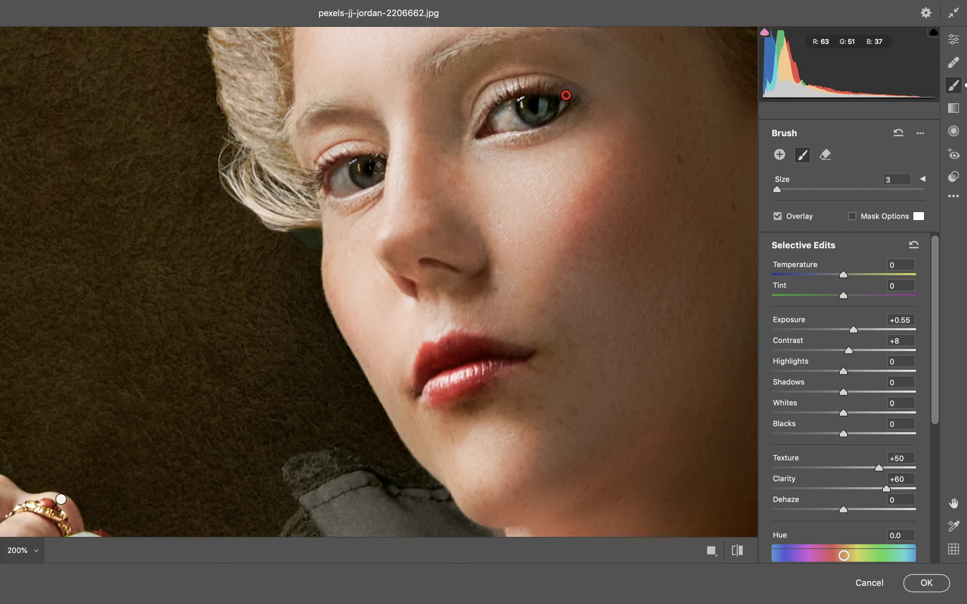
drag(379, 164, 338, 182)
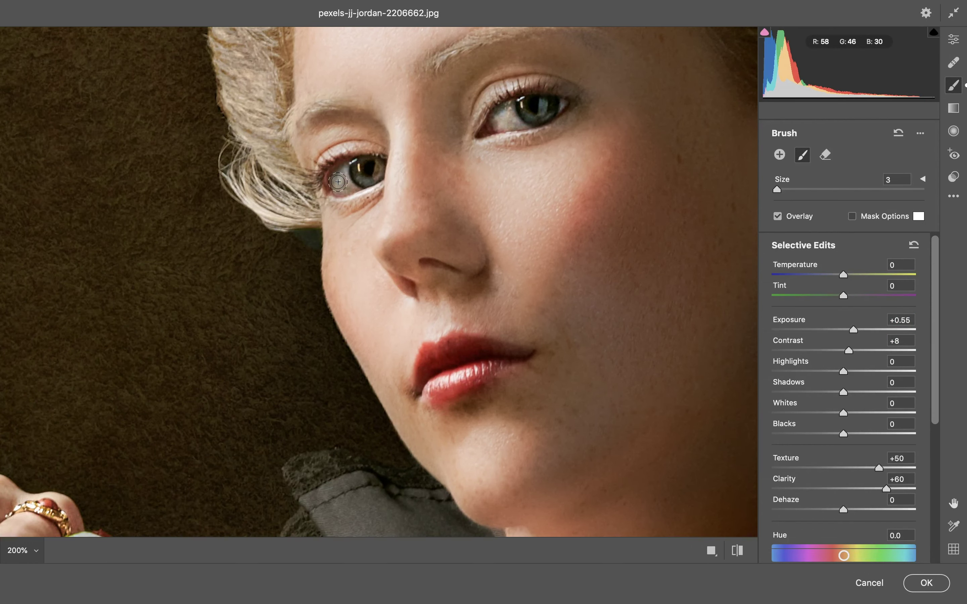
- Cut the eye mask's Texture and Clarity, undo the nose-bridge stroke, and reduce its Exposure
drag(431, 254, 317, 287)
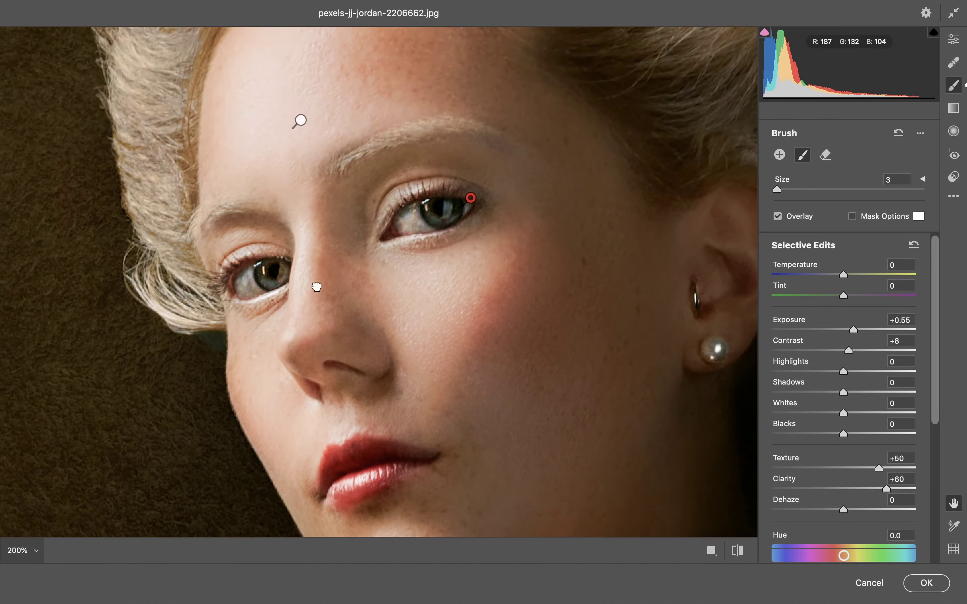
mouse_move(874, 471)
mouse_down()
mouse_move(851, 469)
mouse_move(867, 491)
mouse_move(851, 496)
mouse_move(850, 471)
mouse_up()
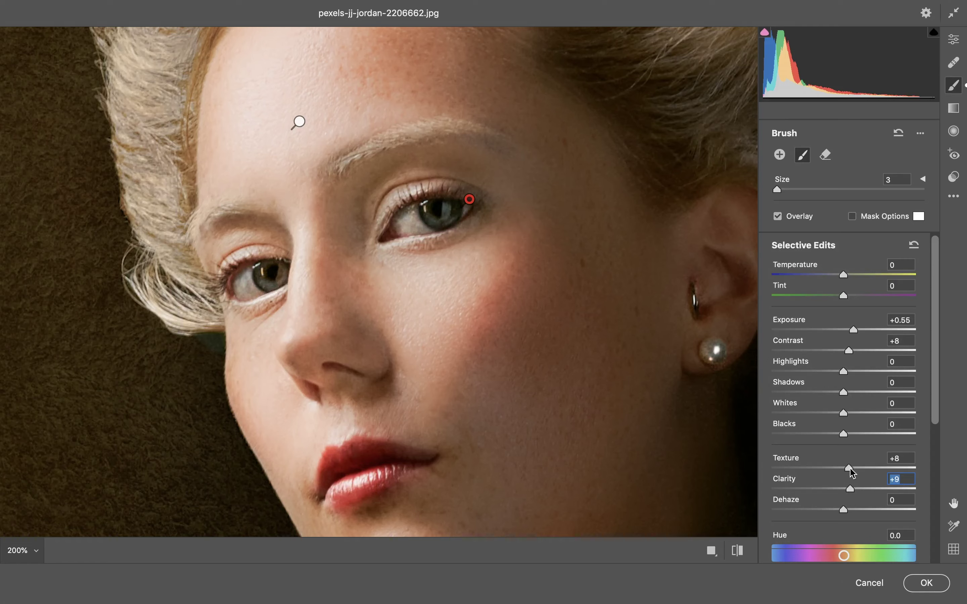
drag(299, 240, 292, 350)
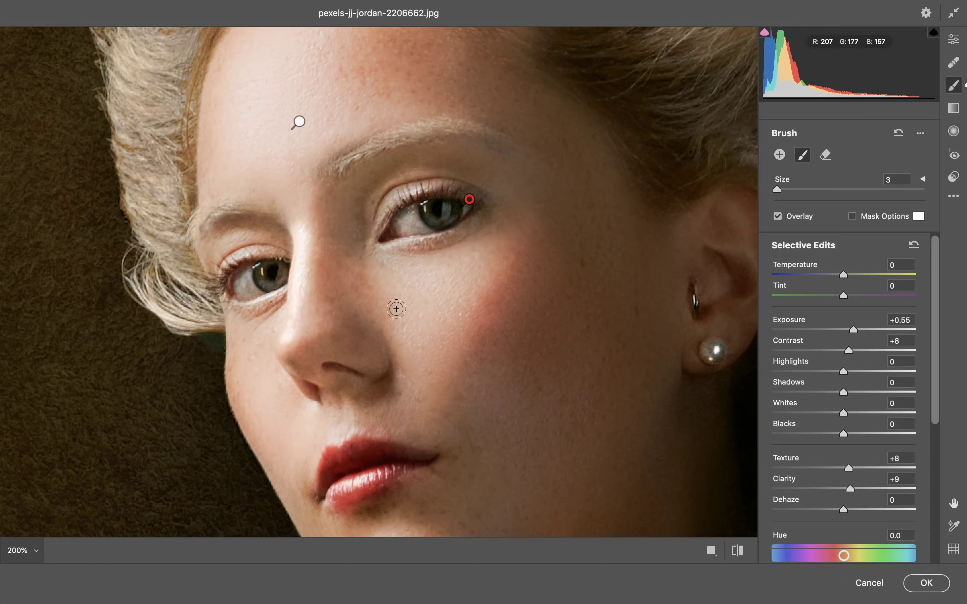
key(ctrl+z)
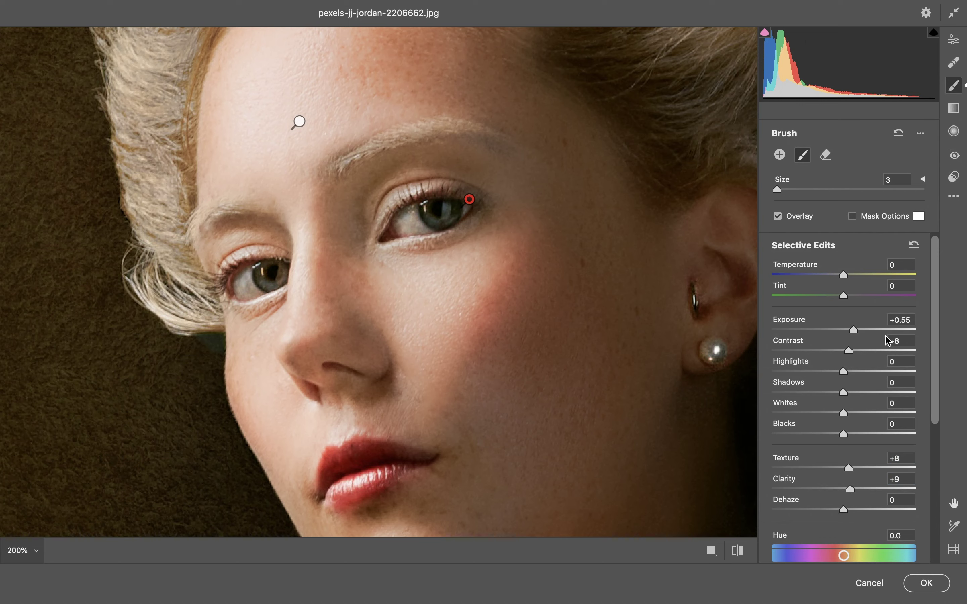
mouse_move(852, 330)
mouse_down()
mouse_move(845, 348)
mouse_move(842, 331)
mouse_up()
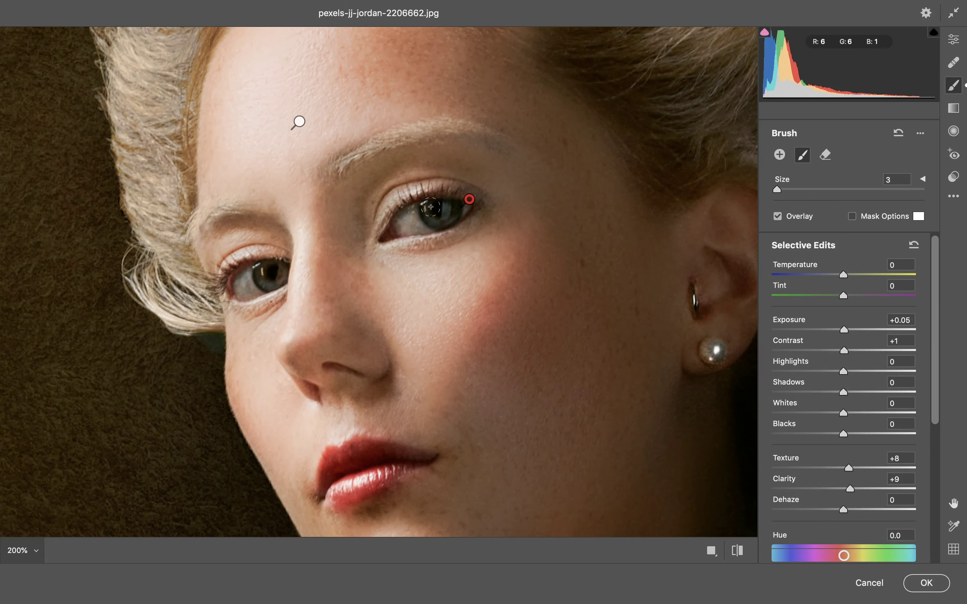
- Scroll around the face to inspect the eye brightening up close
scroll(451, 208, left, 4)
scroll(451, 208, down, 2)
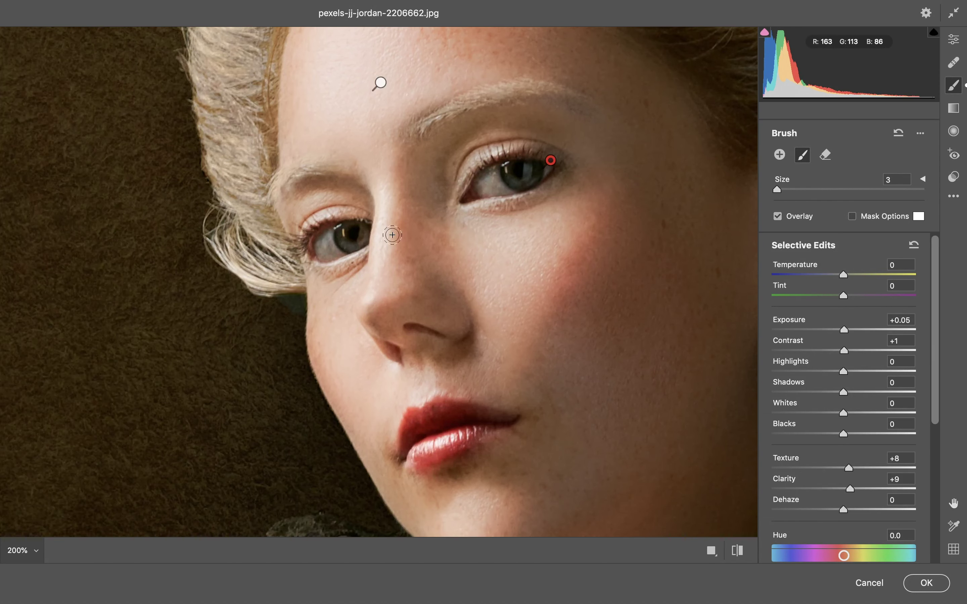
scroll(418, 358, down, 1)
scroll(417, 358, right, 1)
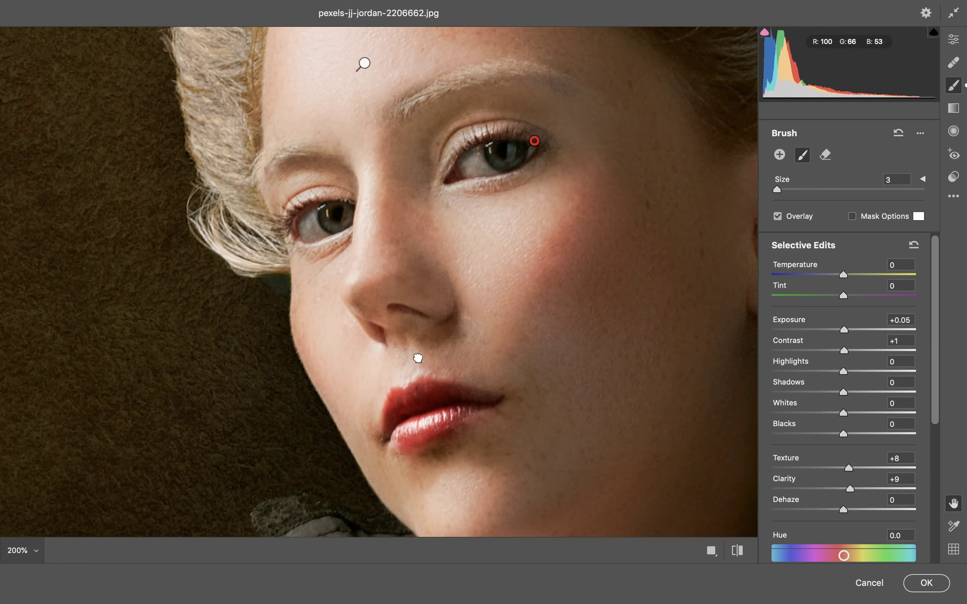
scroll(418, 358, down, 1)
scroll(418, 359, right, 2)
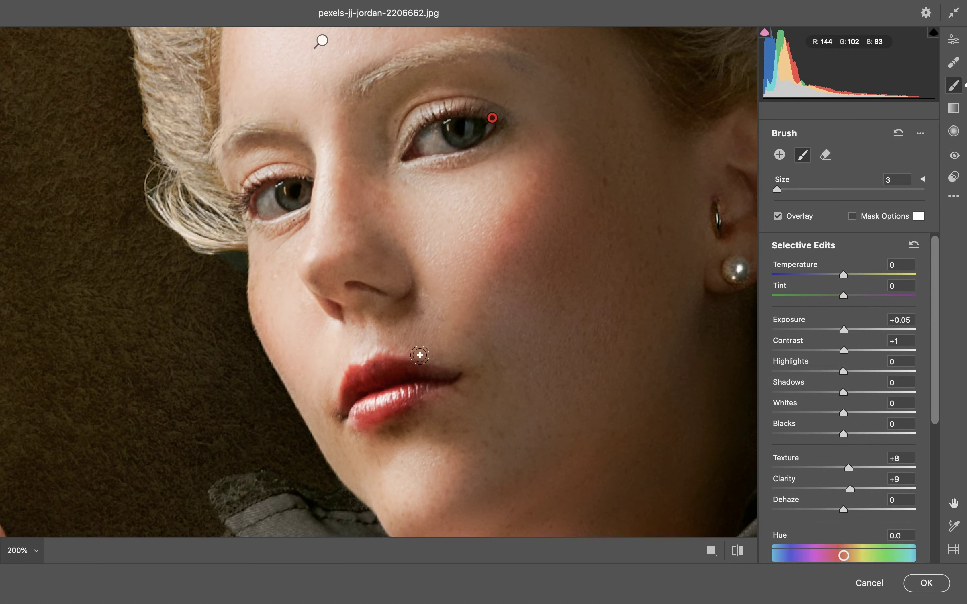
scroll(420, 354, up, 5)
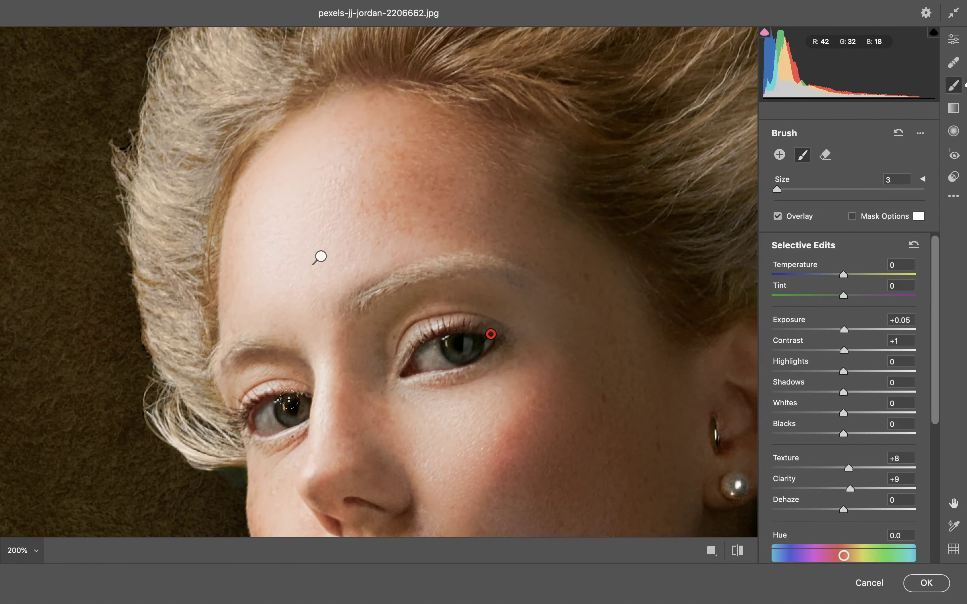
- Pan with the Hand tool and zoom out to review the eyes across the whole portrait
key(space)
drag(424, 379, 411, 177)
key(ctrl+minus)
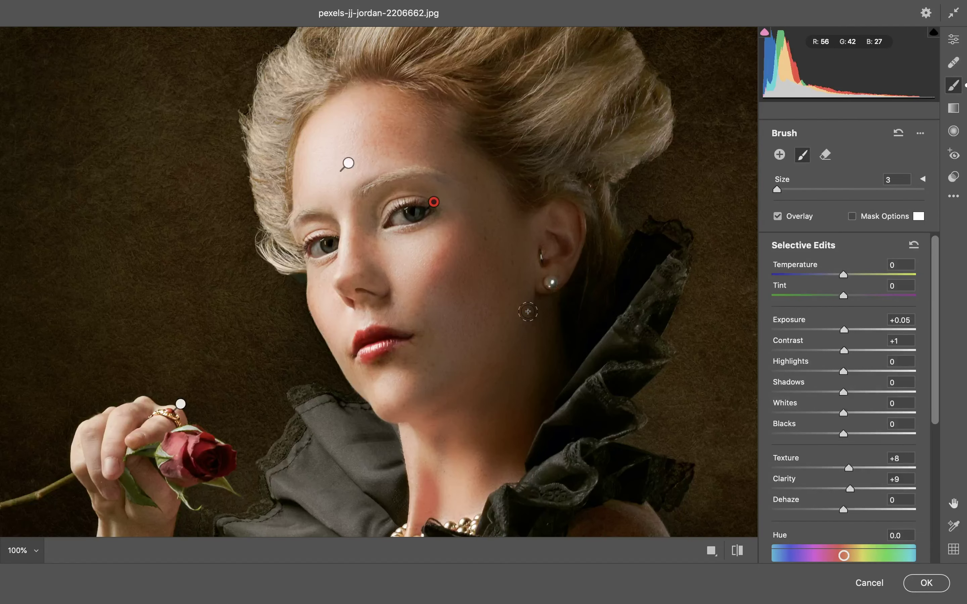
key(space)
drag(256, 386, 287, 333)
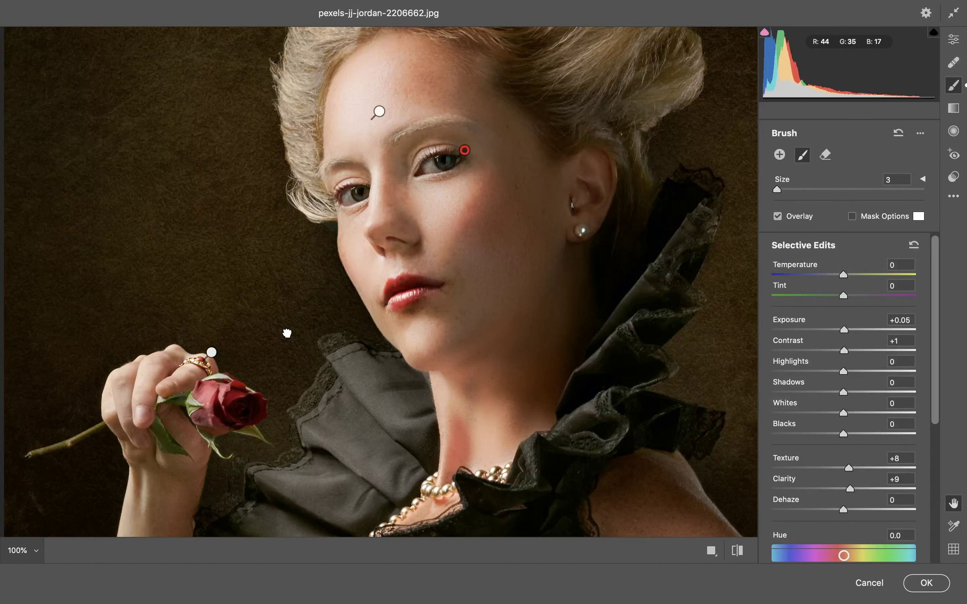
scroll(286, 334, down, 2)
scroll(450, 291, down, 3)
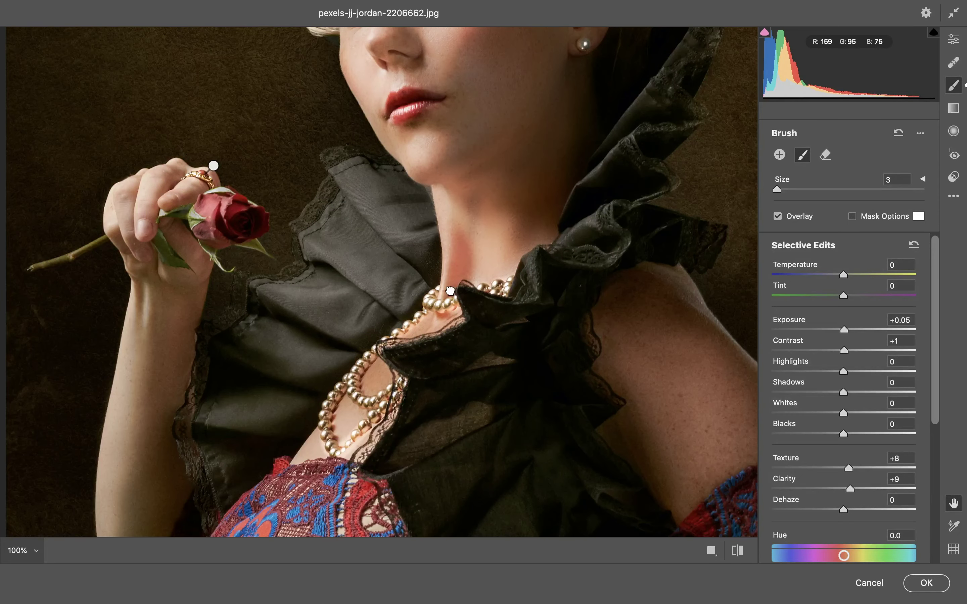
scroll(450, 291, up, 4)
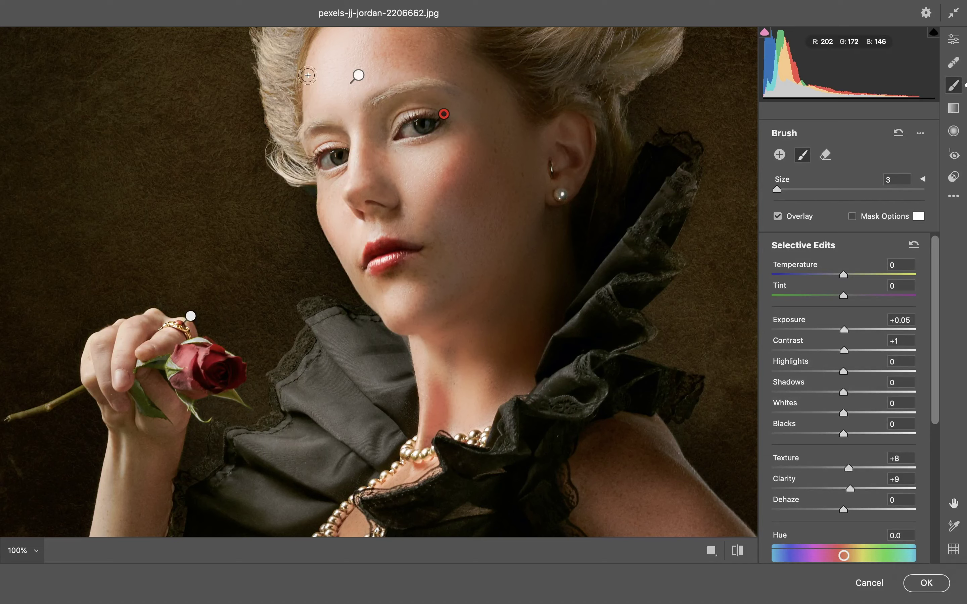
- Check the forehead and hand brush adjustments, then commit the Camera Raw Filter with OK
click(358, 75)
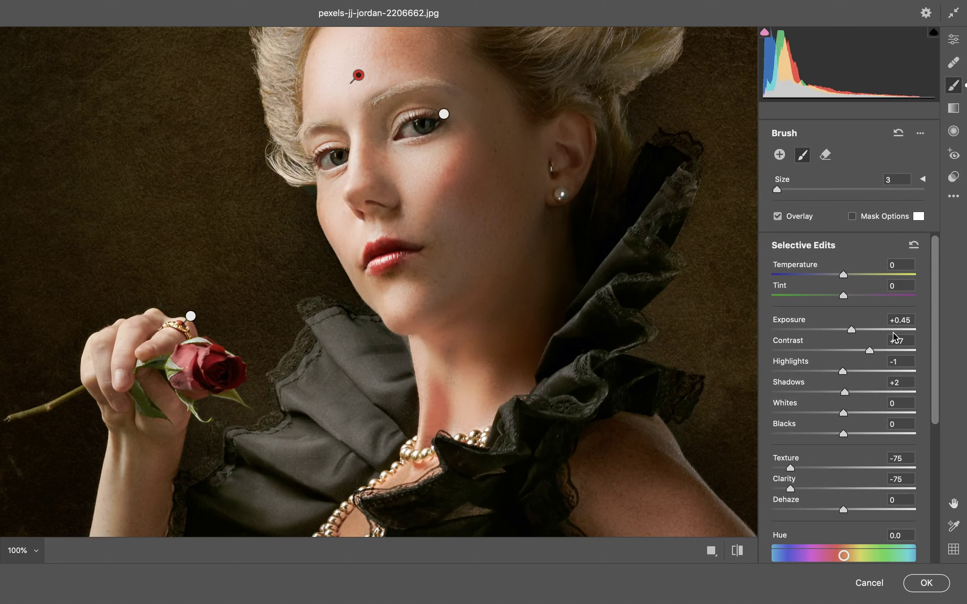
click(191, 316)
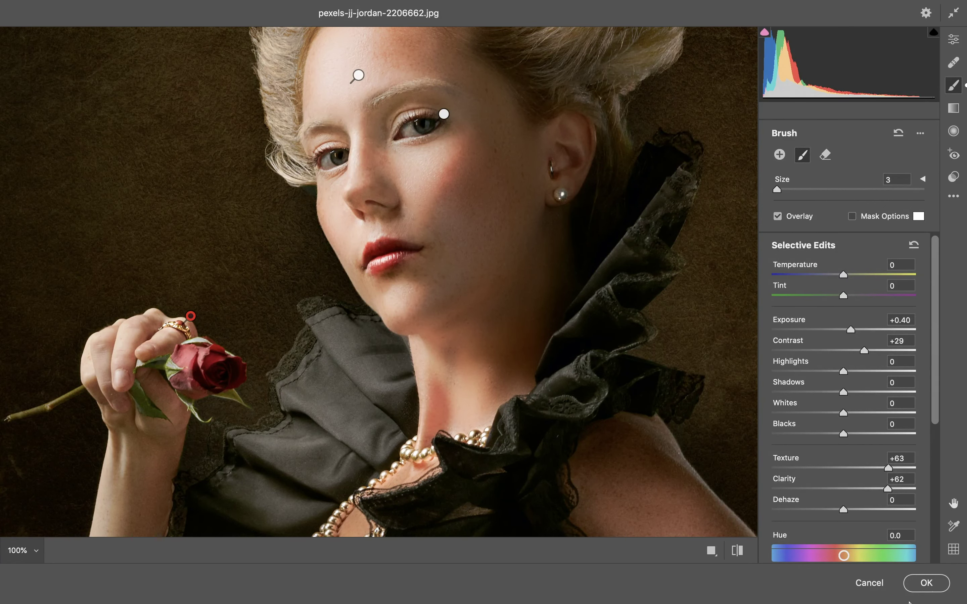
click(925, 583)
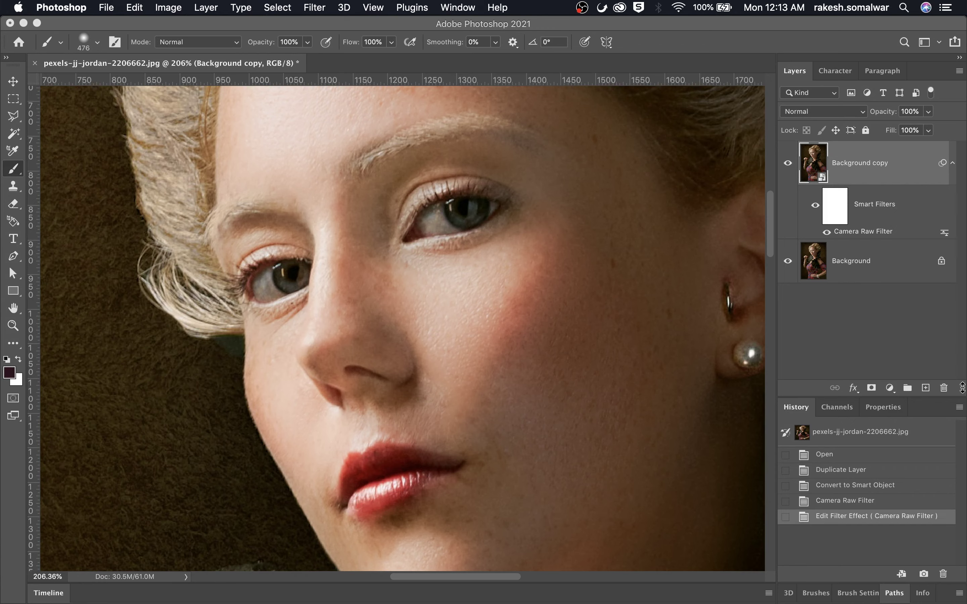
- Toggle the Background copy's smart filters off and on to compare before and after
click(816, 205)
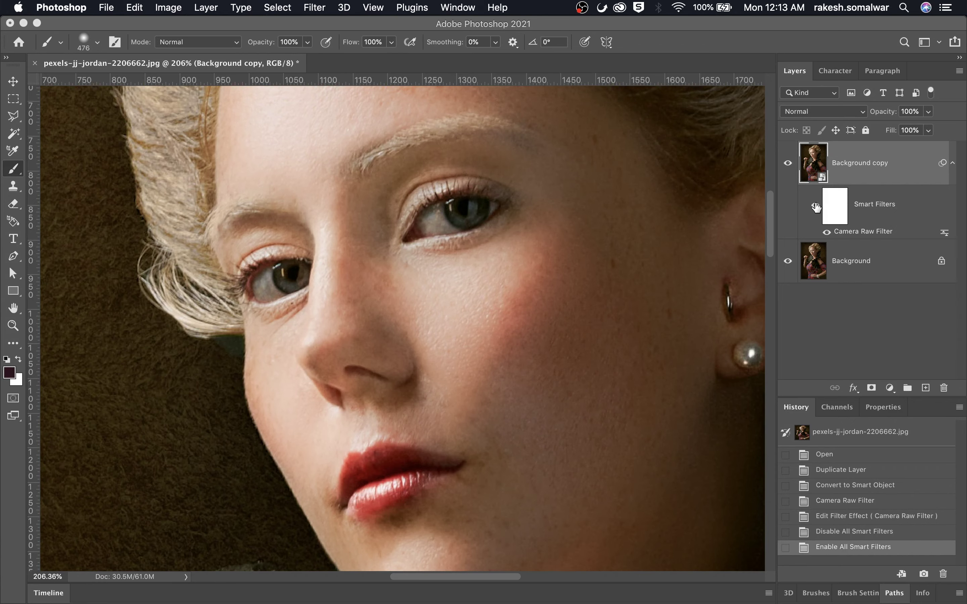
- Reopen the Camera Raw filter and select the eye brush adjustment to tune its Exposure
double_click(858, 232)
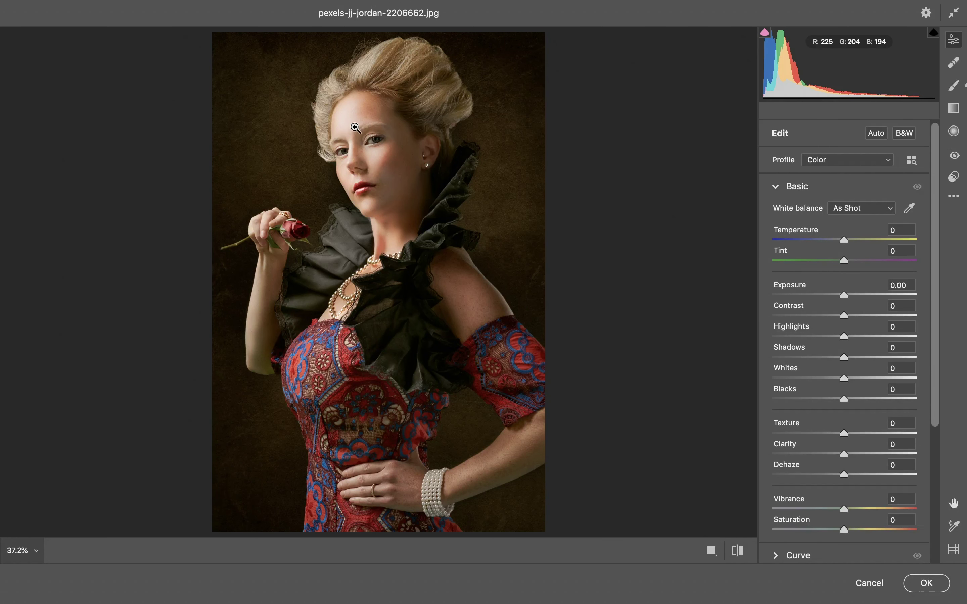
click(954, 86)
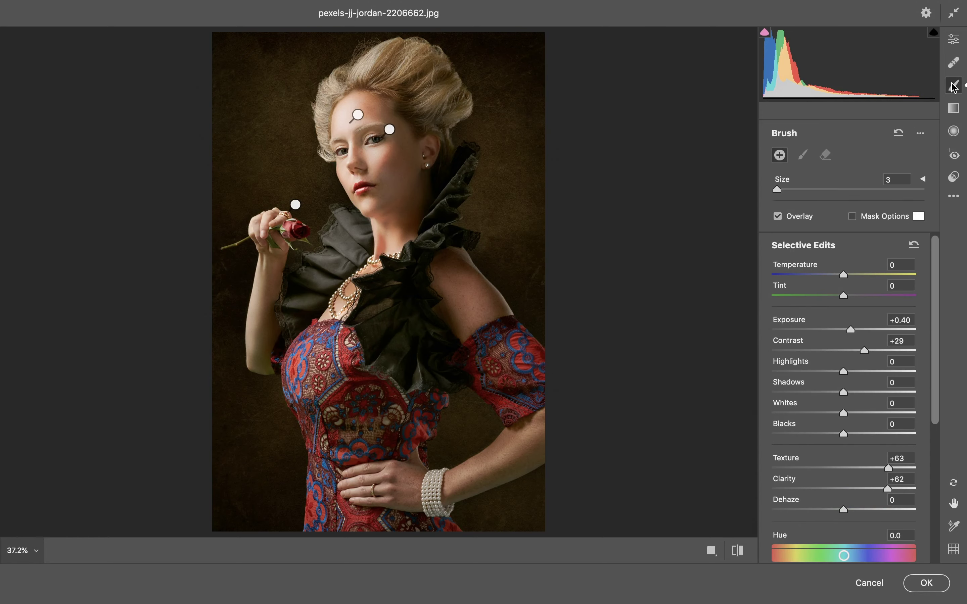
scroll(360, 112, up, 5)
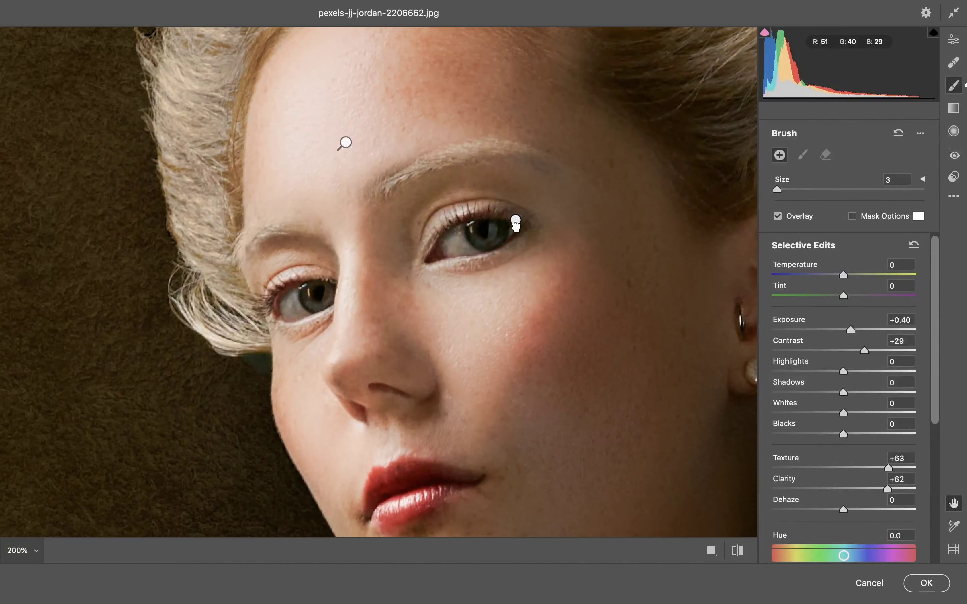
click(516, 221)
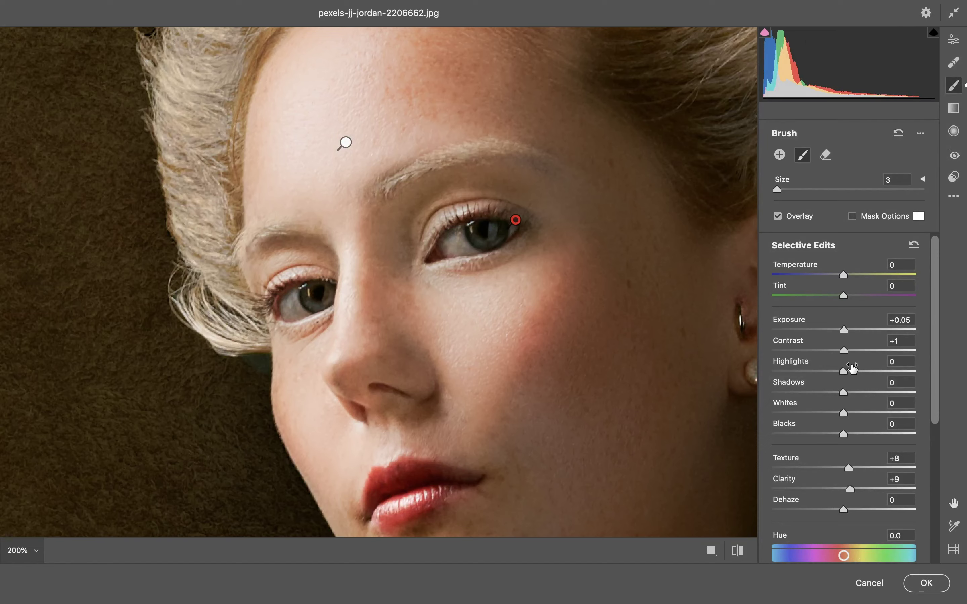
drag(845, 330, 858, 330)
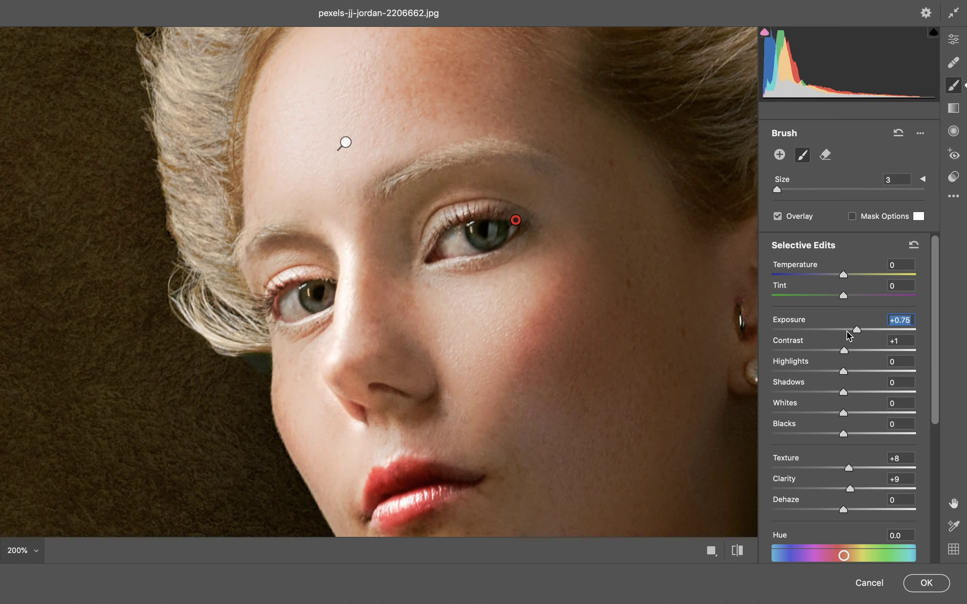
click(847, 331)
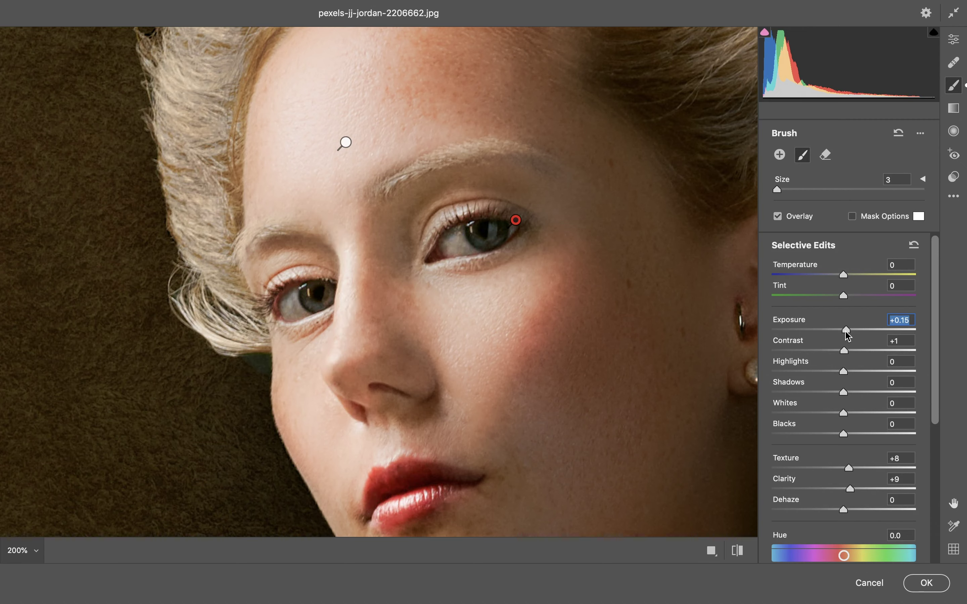
- Set the eye Exposure to +0.75, erase the spill beside the nose, and reapply the filter
click(827, 157)
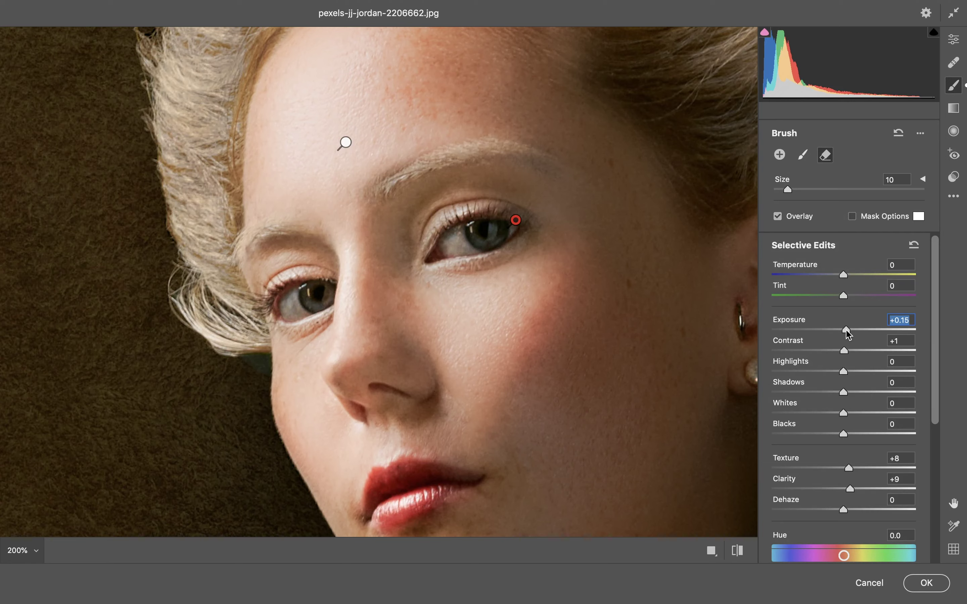
drag(848, 335, 858, 337)
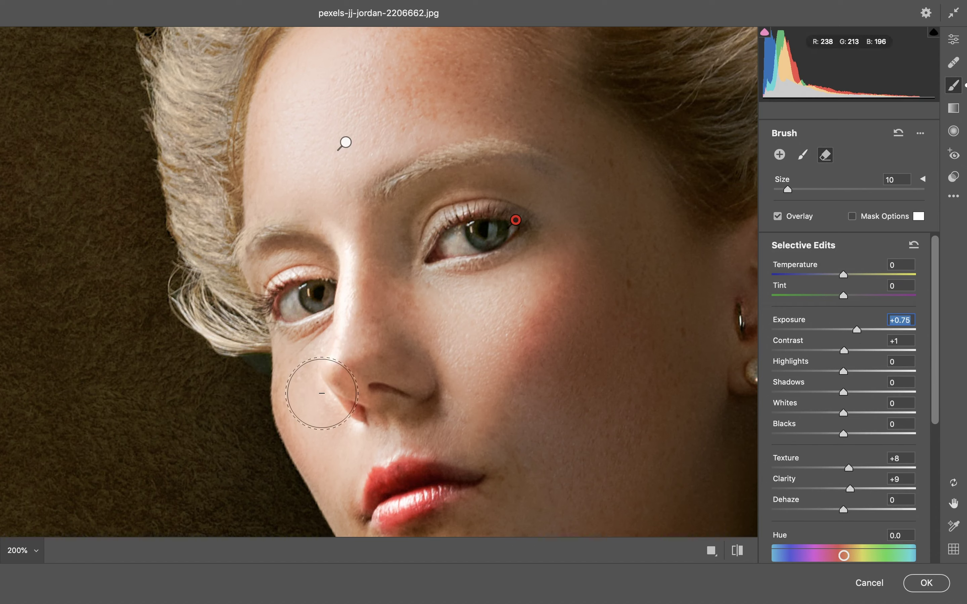
drag(321, 393, 348, 408)
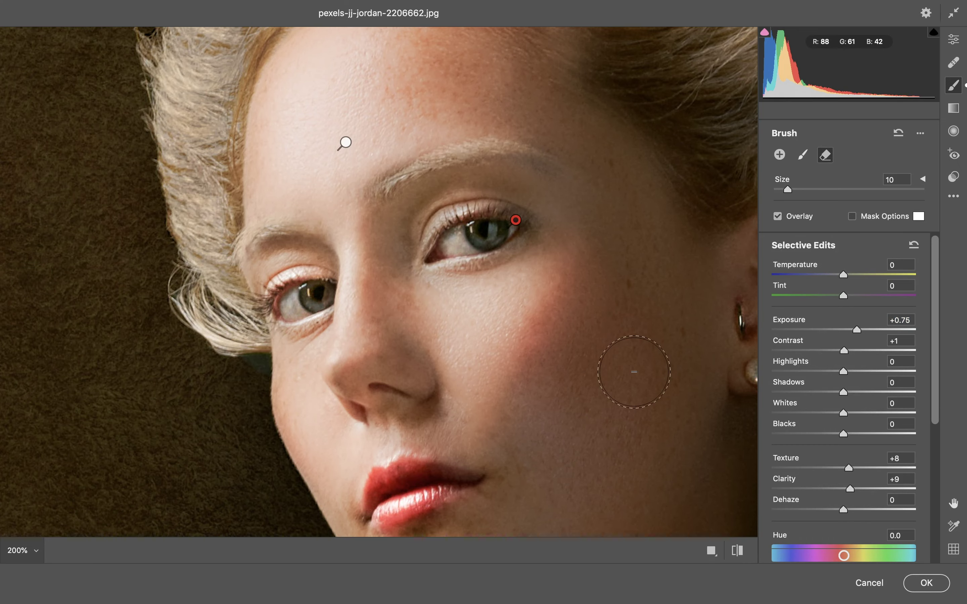
key(Return)
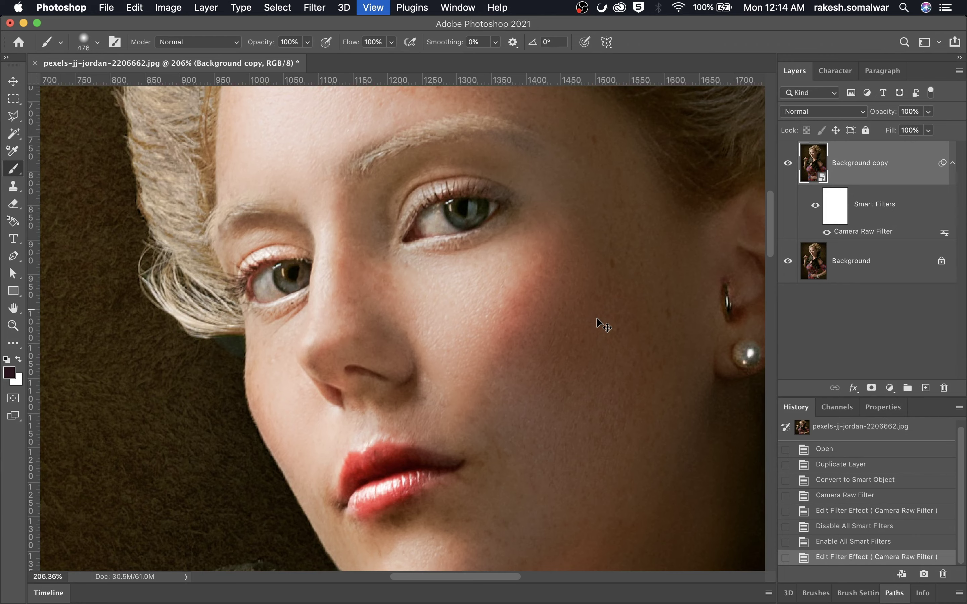
- At 66.7% zoom, hide and show the Background copy to compare against the original
key(super+1)
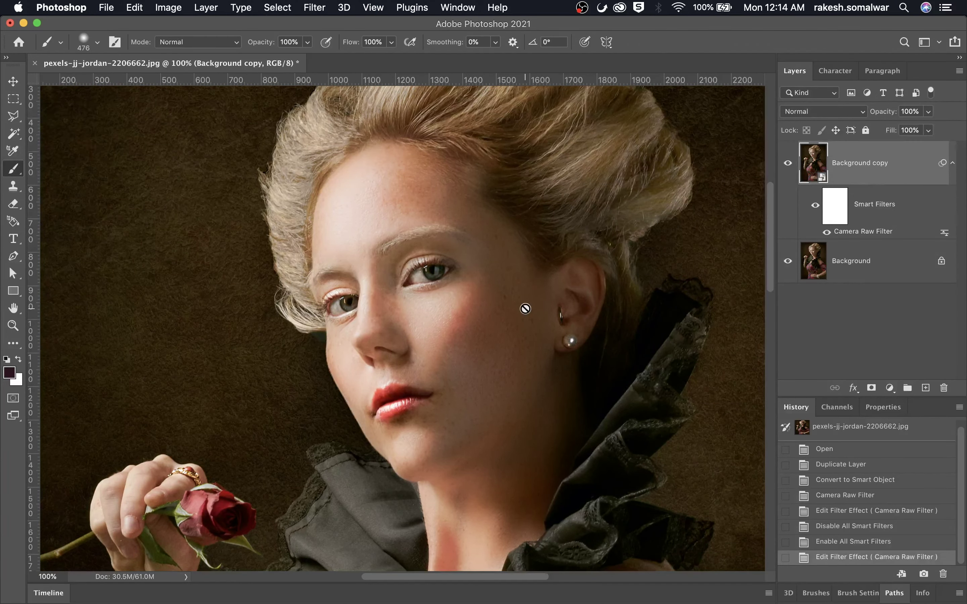
key(super+equal)
key(super+minus)
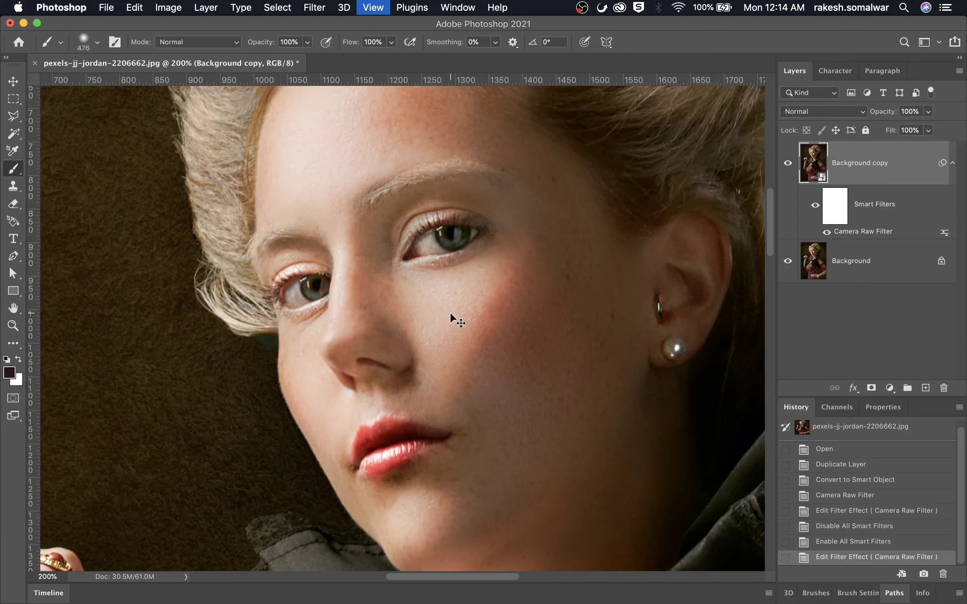
key(super+minus)
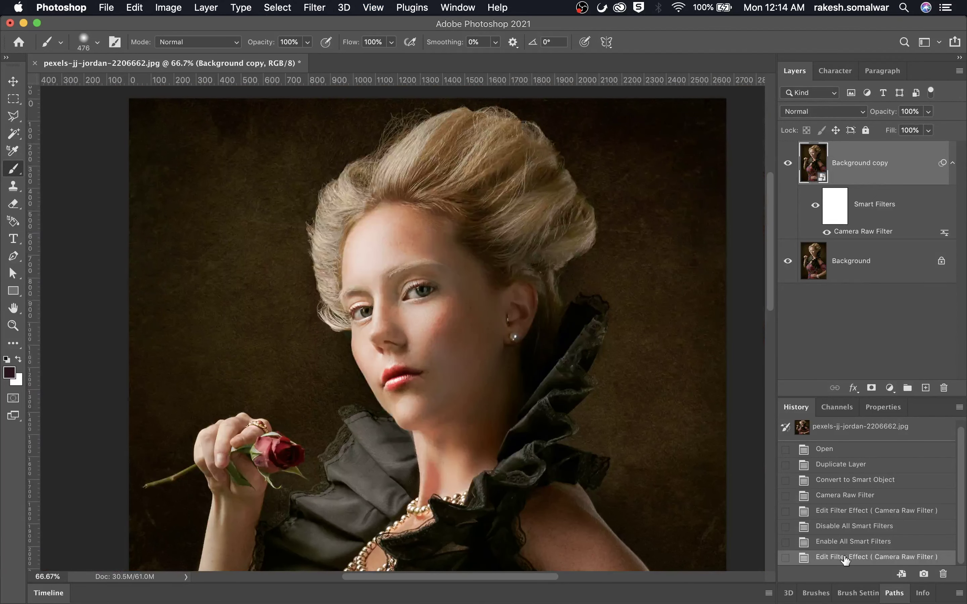
click(786, 164)
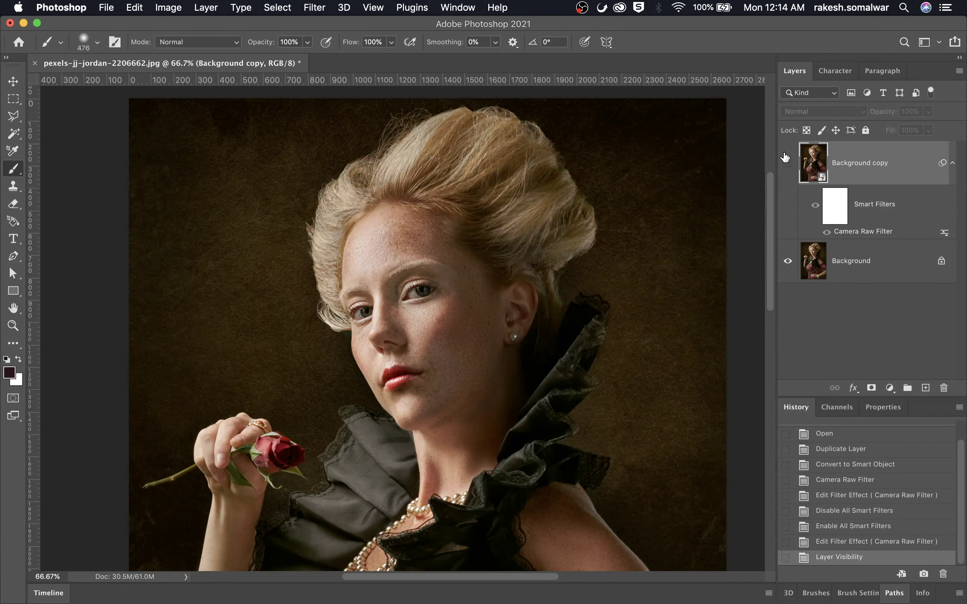
click(786, 160)
- Zoom to 200% and toggle the Background copy off and on to compare skin detail
key(super+plus)
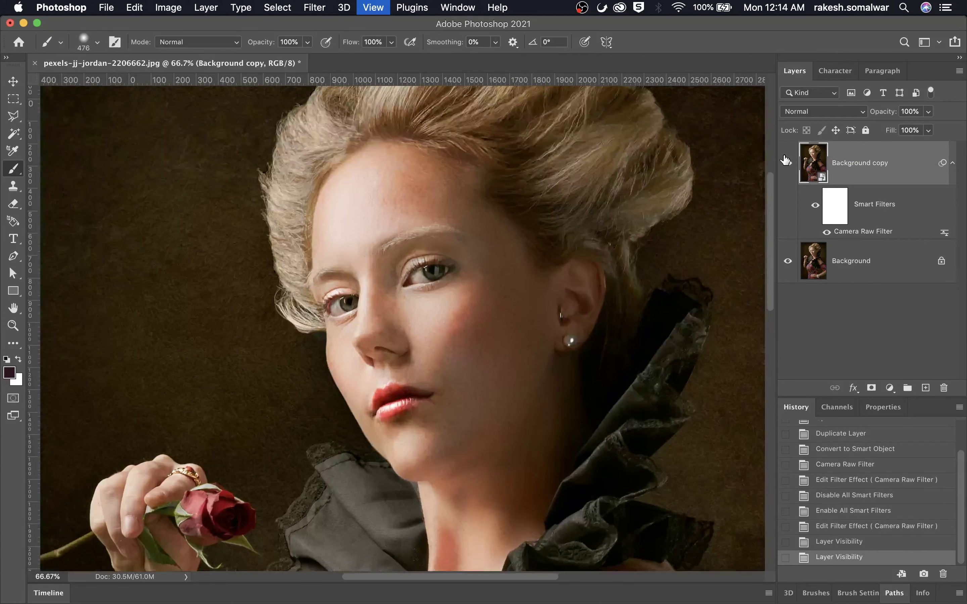
key(super+plus)
click(786, 160)
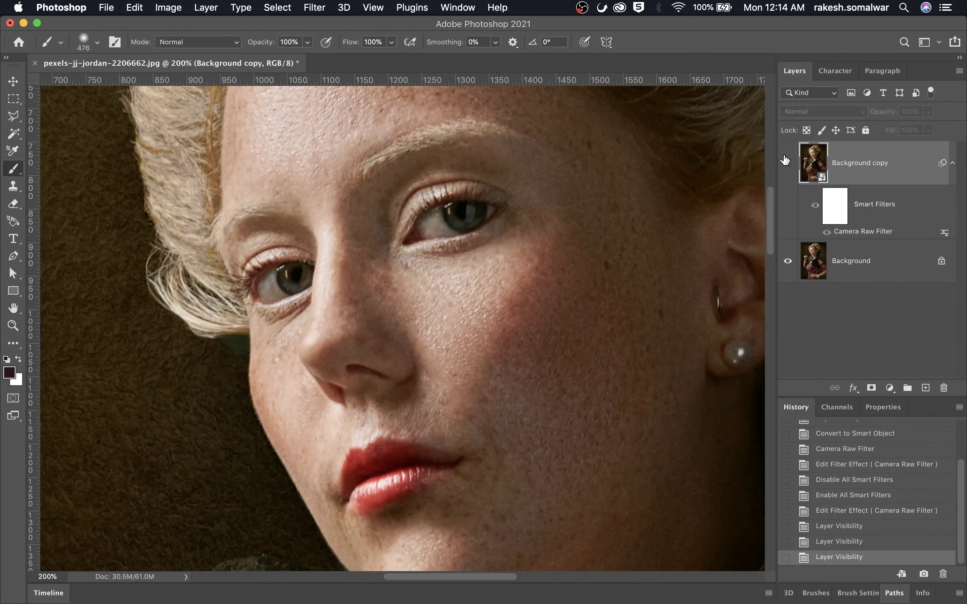
click(786, 161)
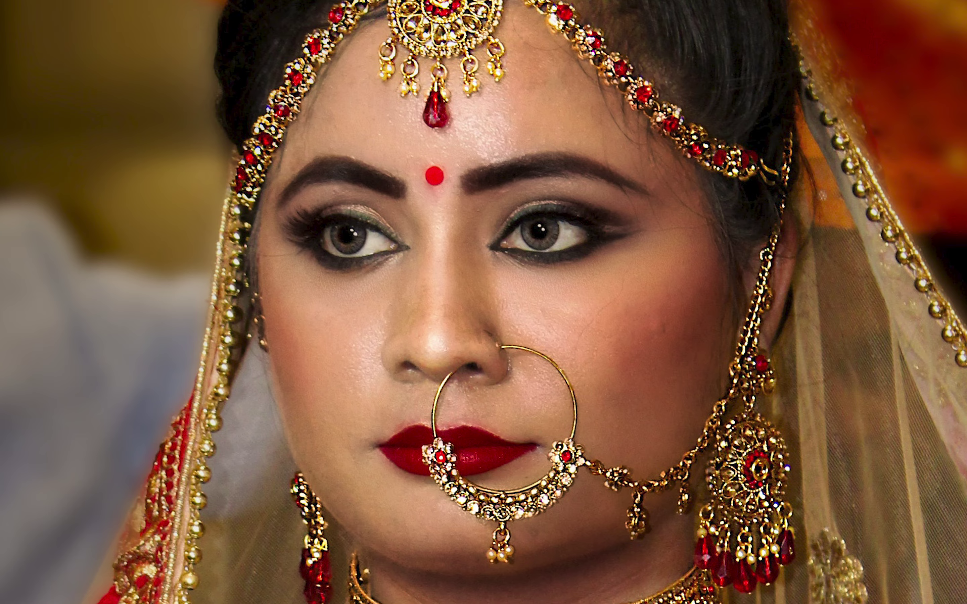